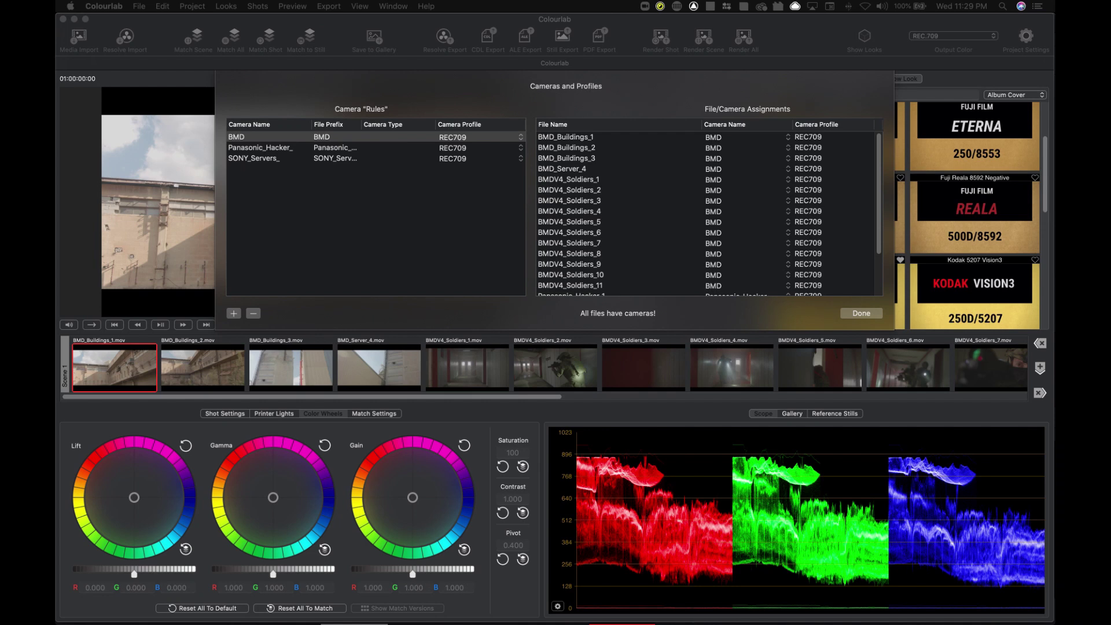
Step: Assign the BMDV4, PANASONIC-VLOG and SONY_SLOG3_SGAMUTCINE profiles to the BMD, Panasonic and Sony rules, then finish
click(520, 137)
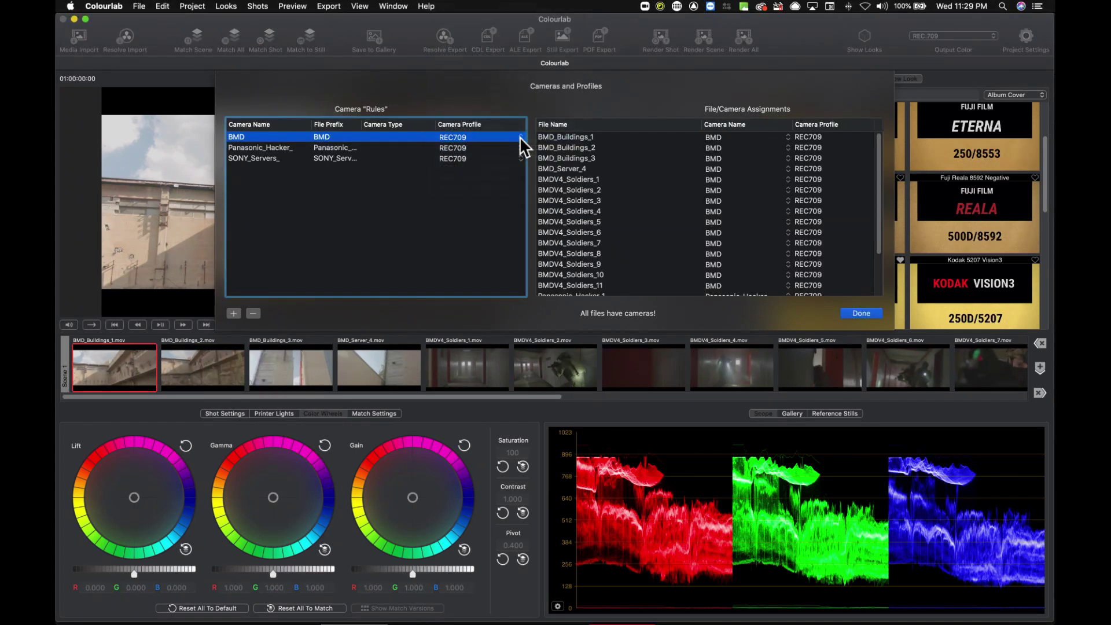
click(519, 137)
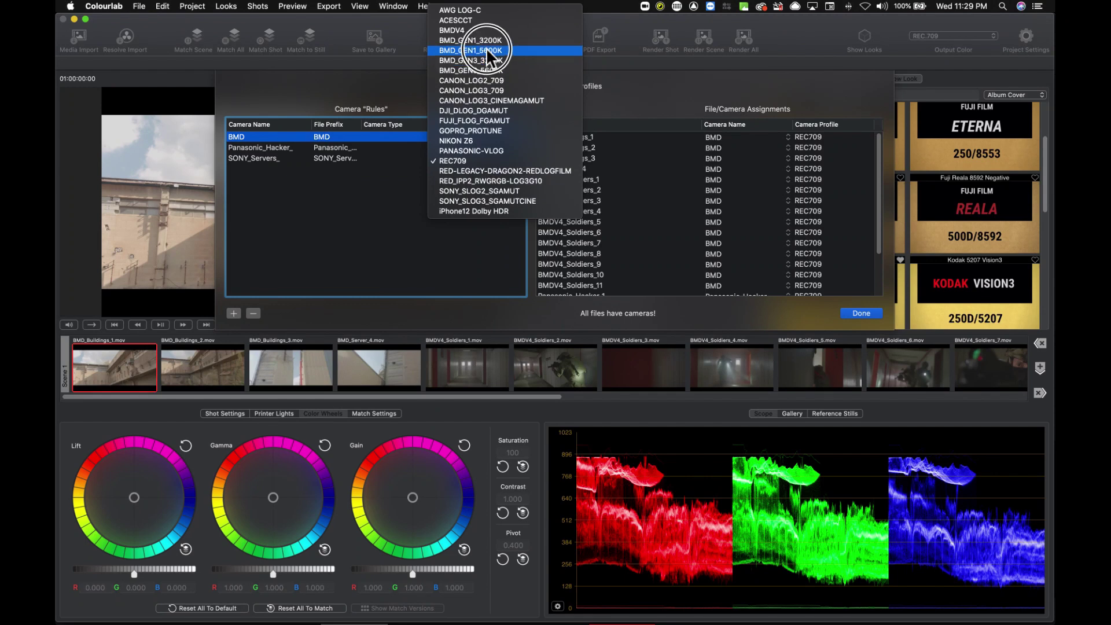
key(Escape)
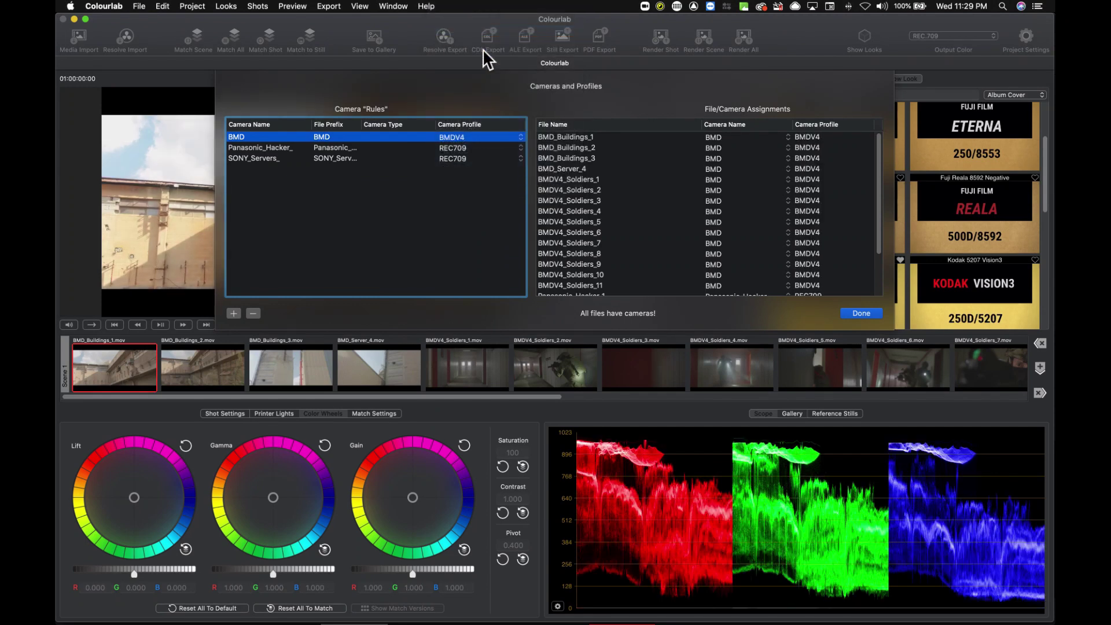
click(457, 148)
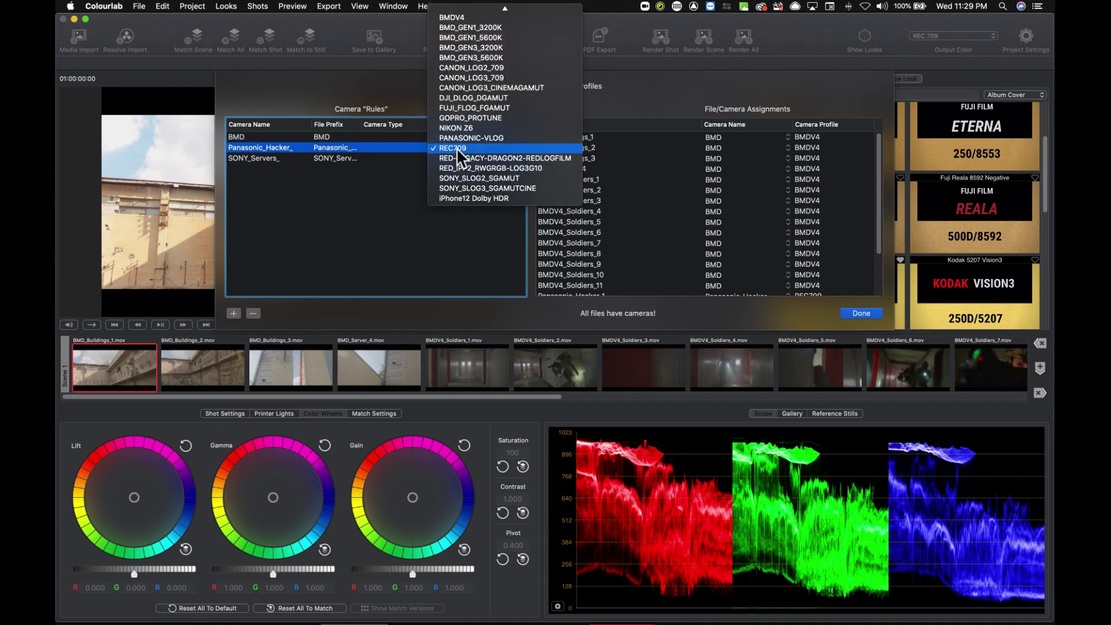
click(459, 138)
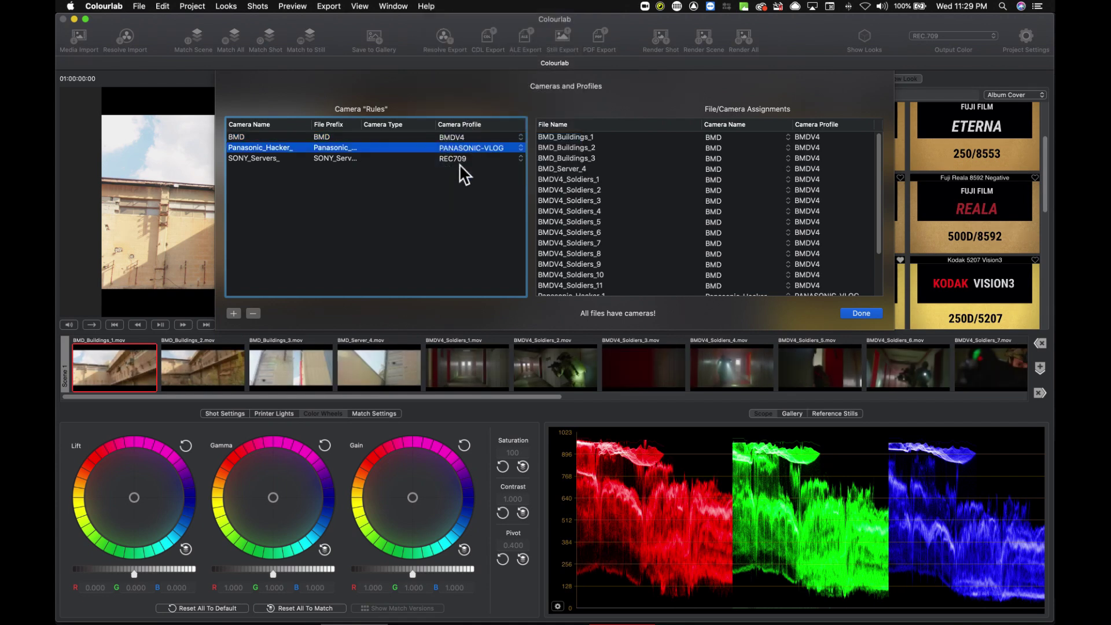
click(459, 158)
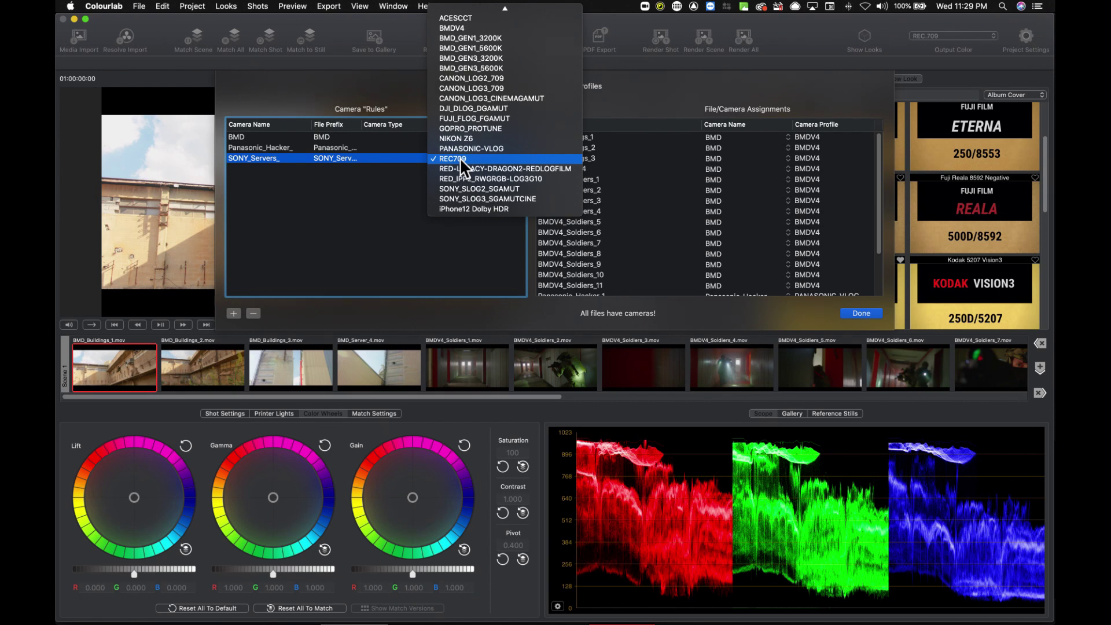
click(470, 198)
key(Return)
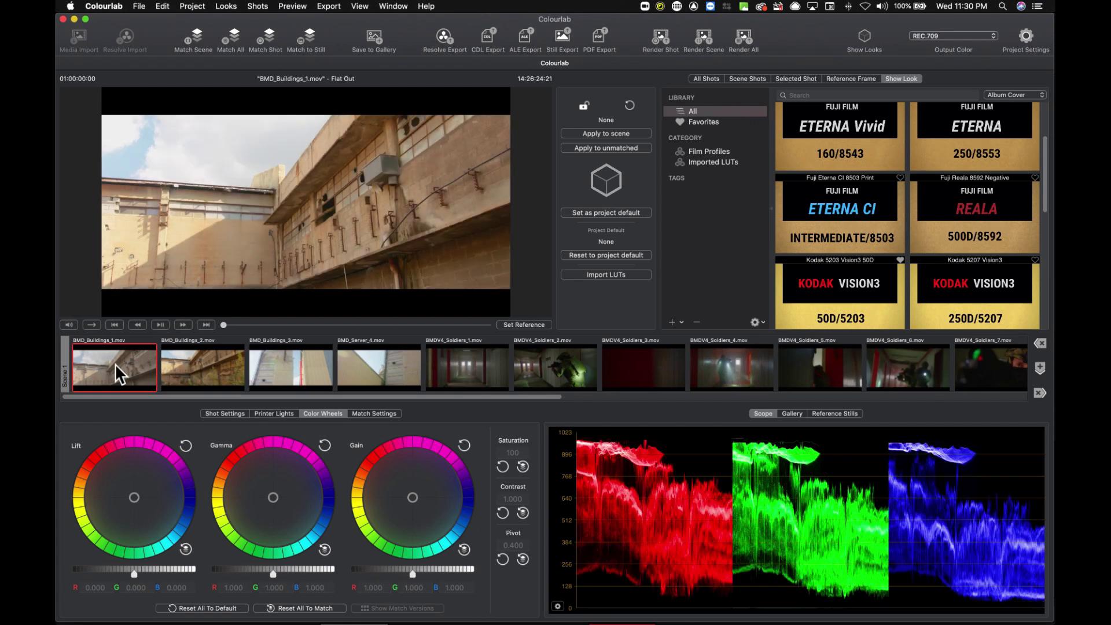
Step: Review BMD_Buildings_2, BMD_Buildings_3 and BMD_Server_4, then SONY_Servers_1 and Panasonic_Hacker_3
click(193, 363)
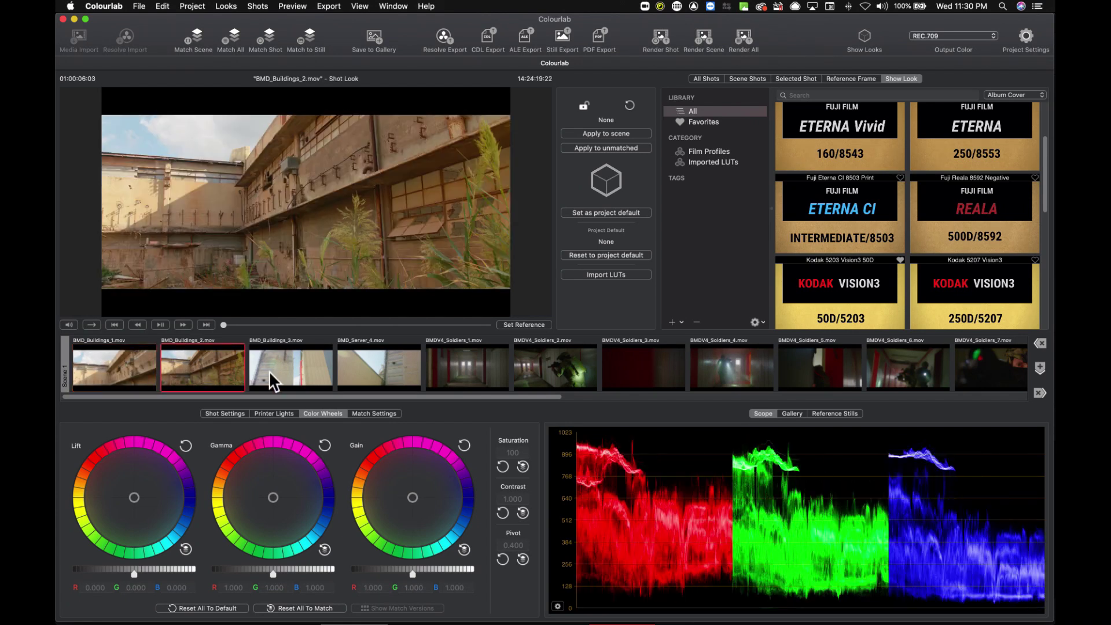
click(282, 367)
click(367, 362)
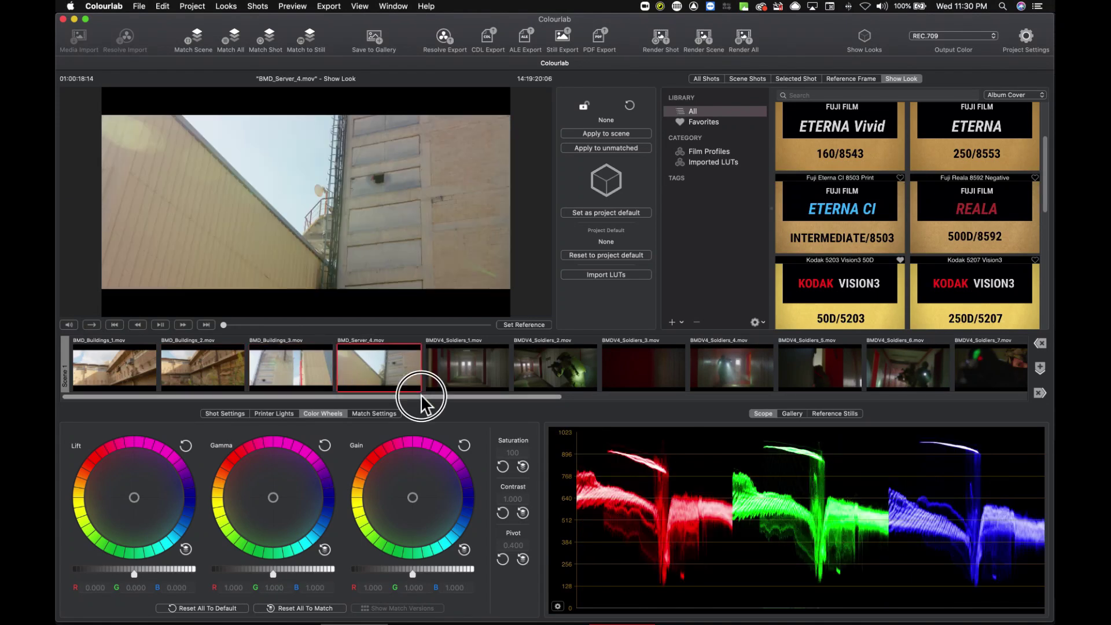
drag(421, 396, 847, 405)
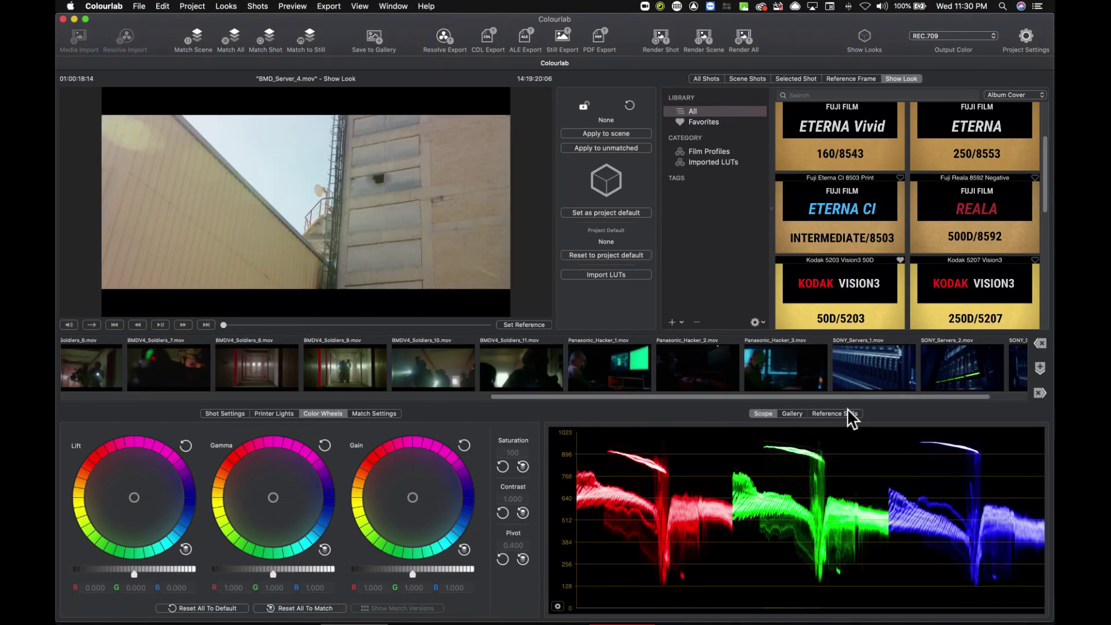
click(893, 377)
click(797, 377)
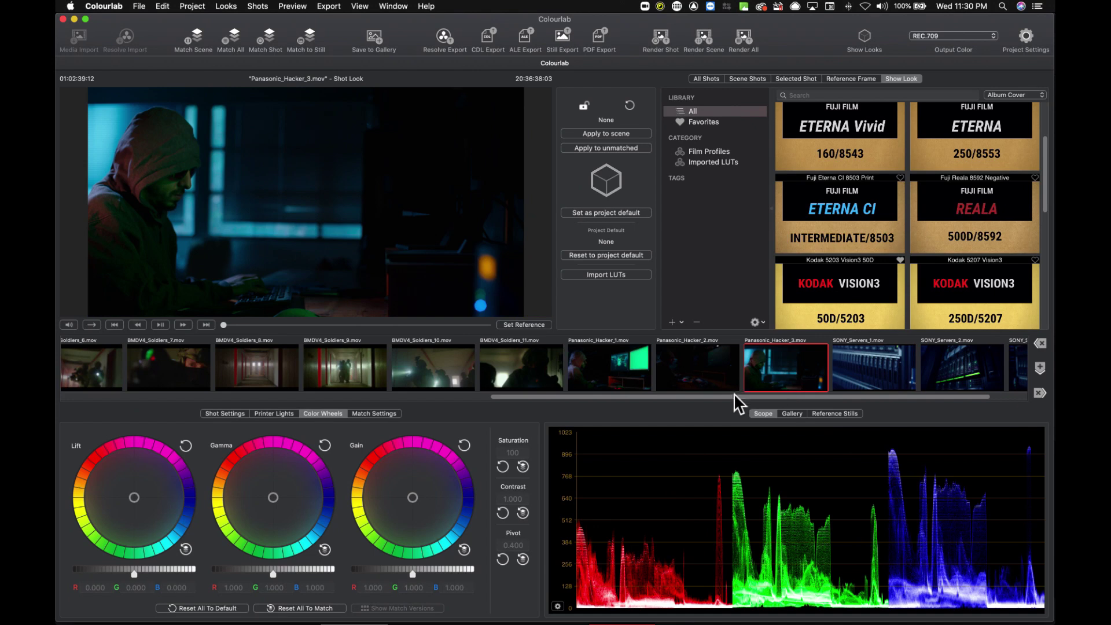
Step: Check BMDV4_Soldiers_1 and Panasonic_Hacker_1, then return to BMD_Buildings_1
drag(733, 396, 144, 397)
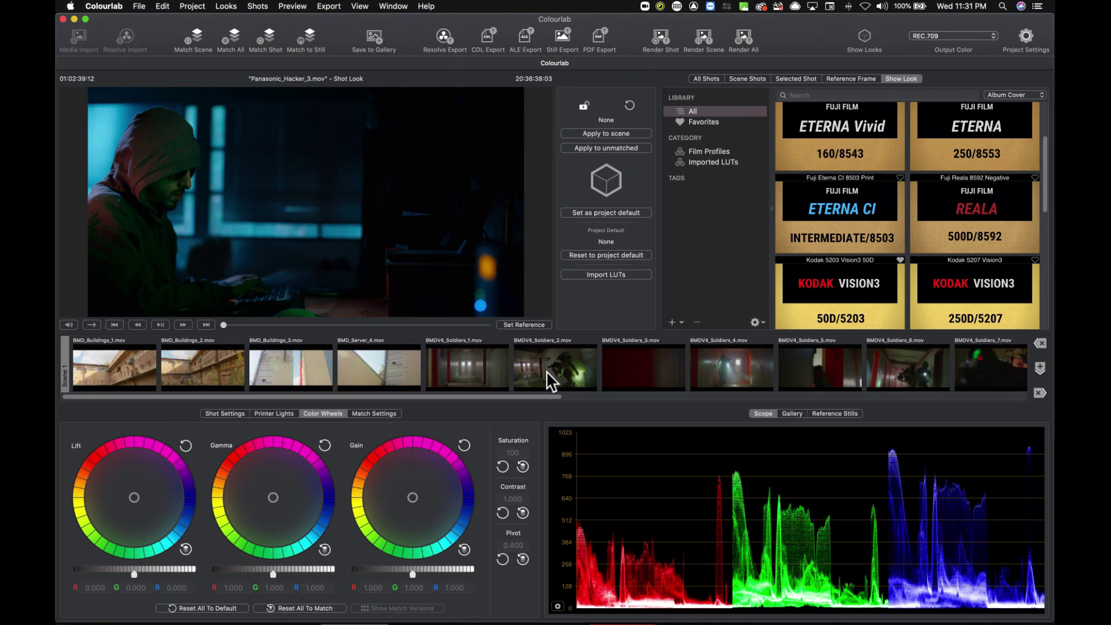
click(471, 364)
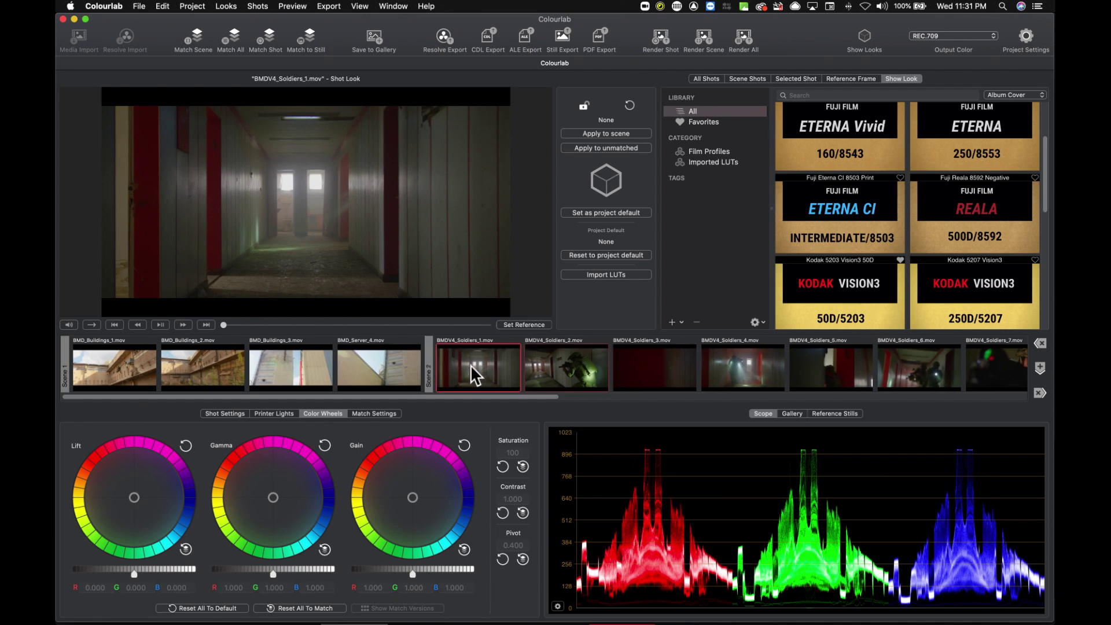
drag(503, 401, 865, 421)
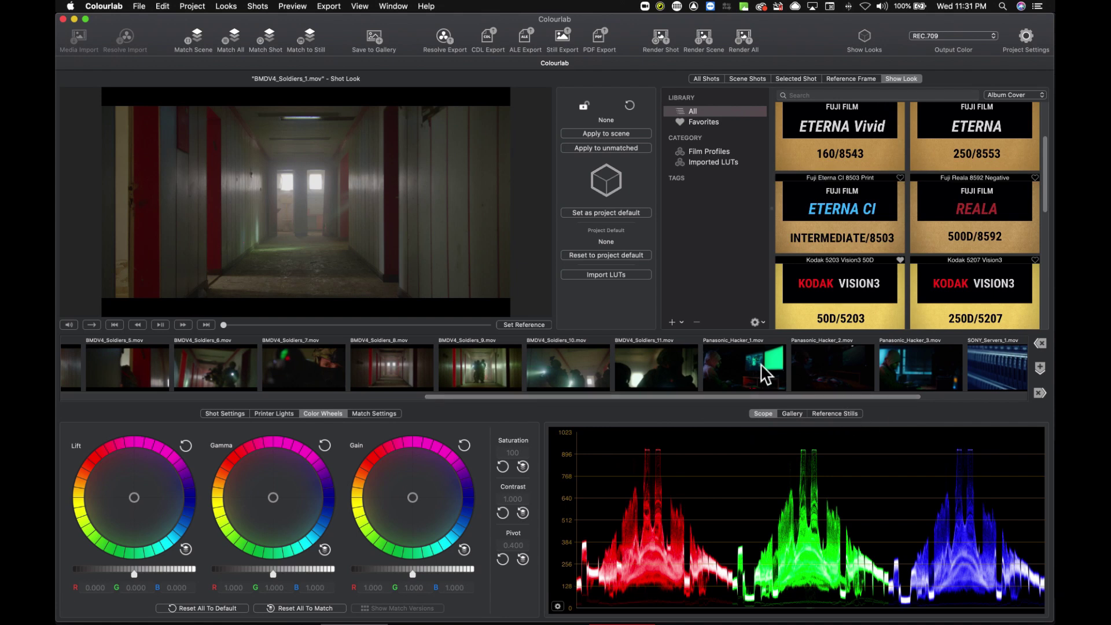
click(742, 376)
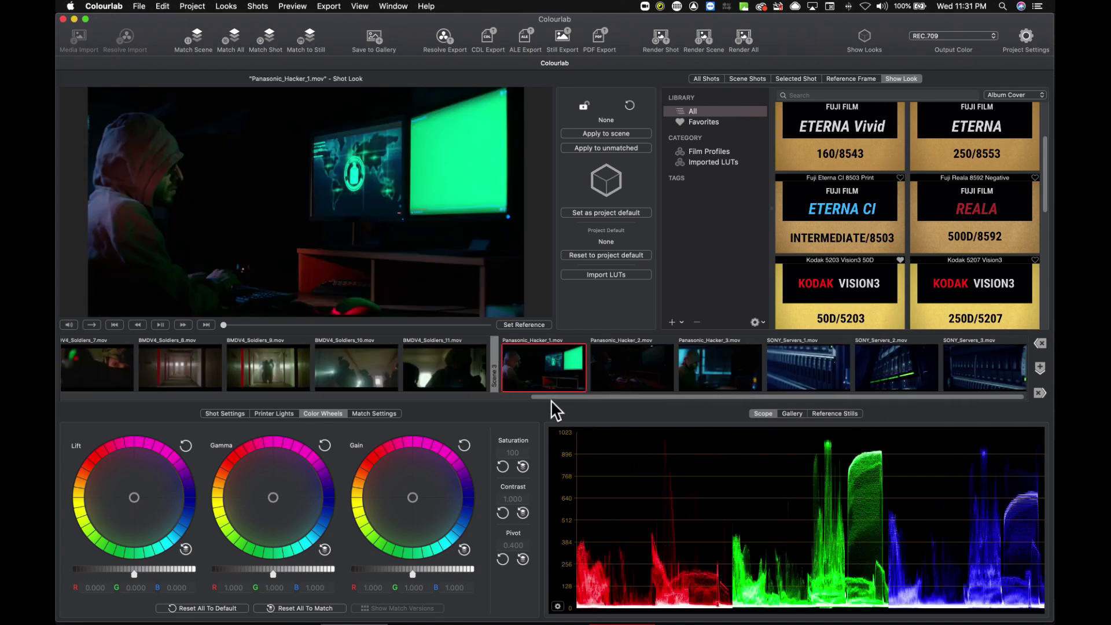
drag(550, 409, 104, 390)
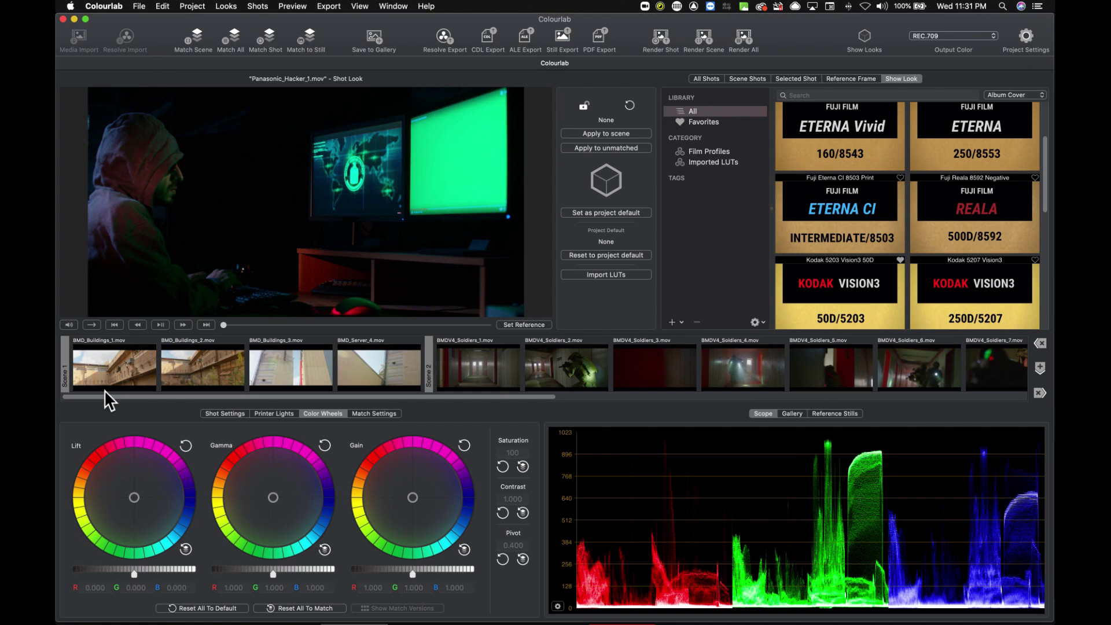
click(114, 370)
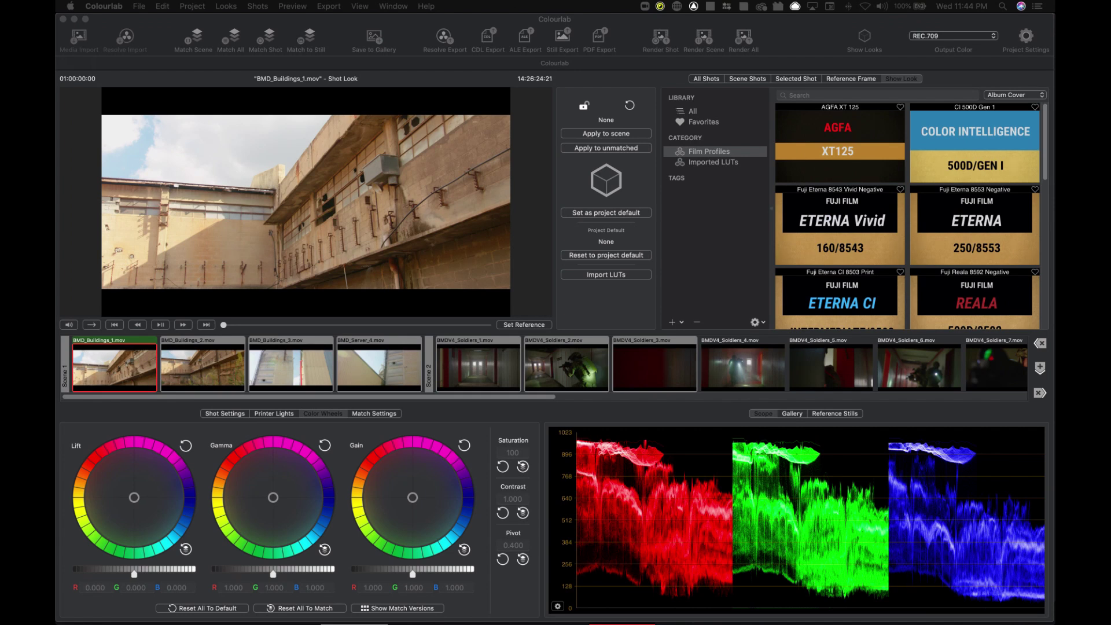
Step: Try the Fuji Reala 8592 Negative and Kodak 5207 Vision3 film-profile looks on BMD_Buildings_1
scroll(841, 266, down, 3)
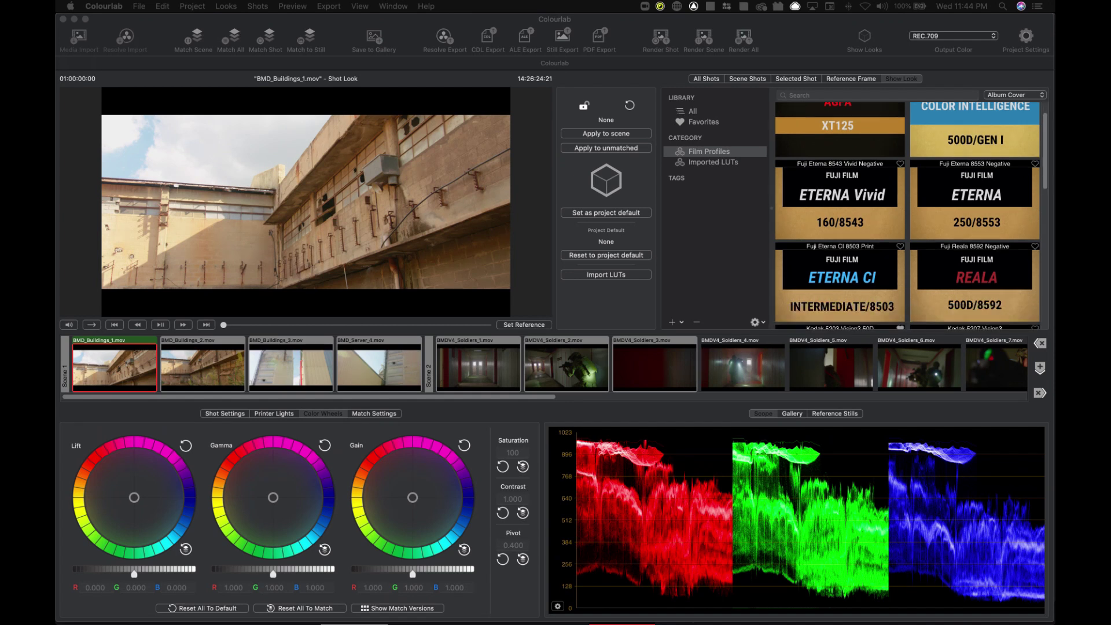
click(840, 266)
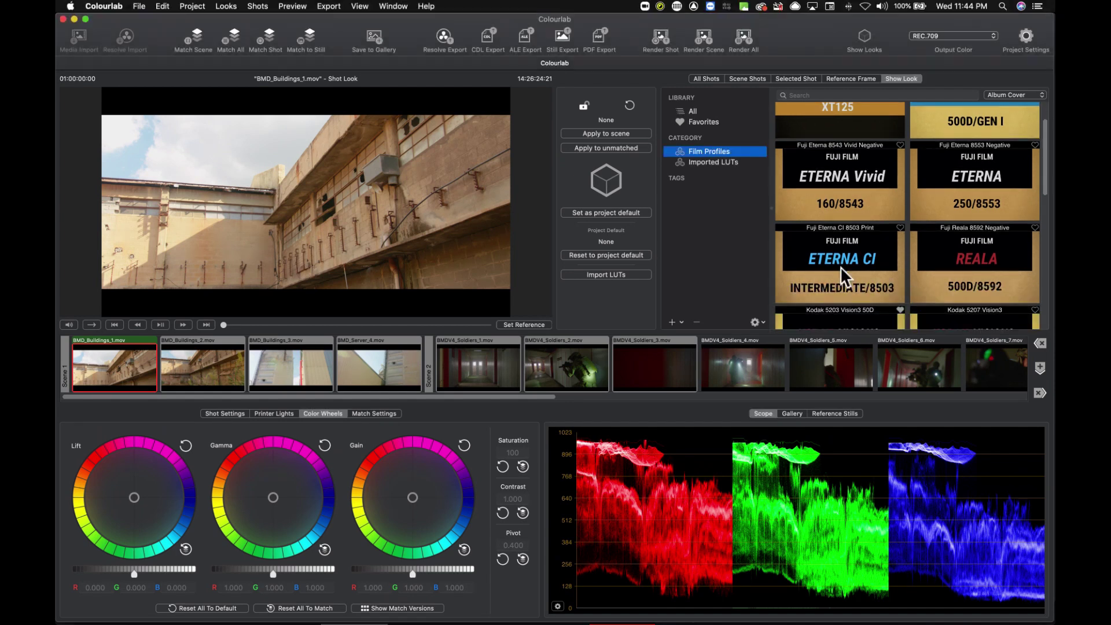
click(939, 270)
scroll(854, 293, down, 3)
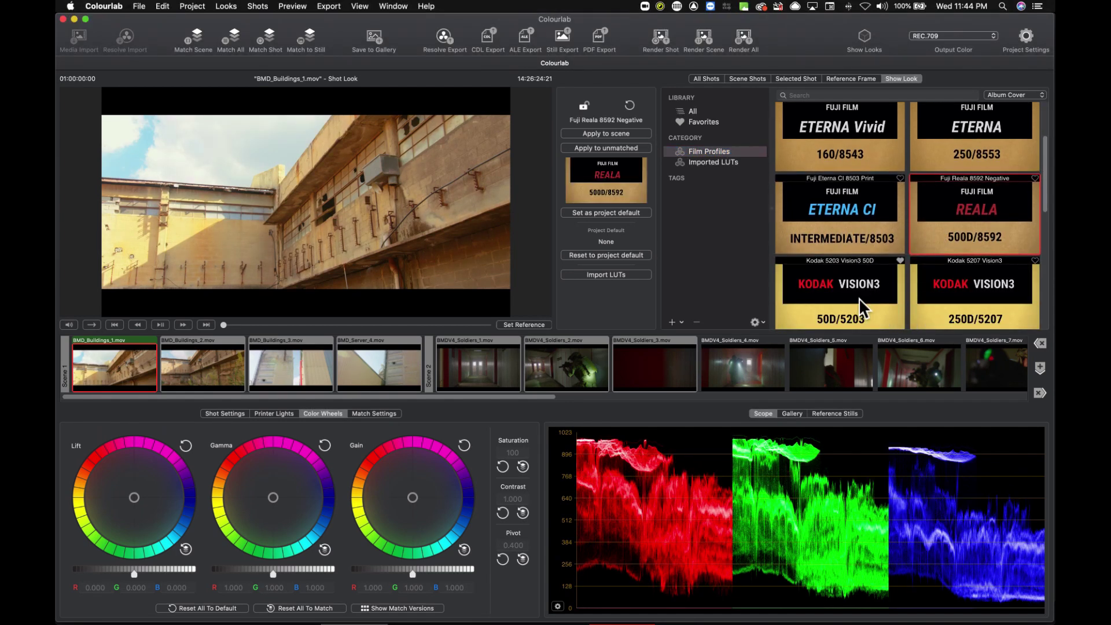
click(966, 307)
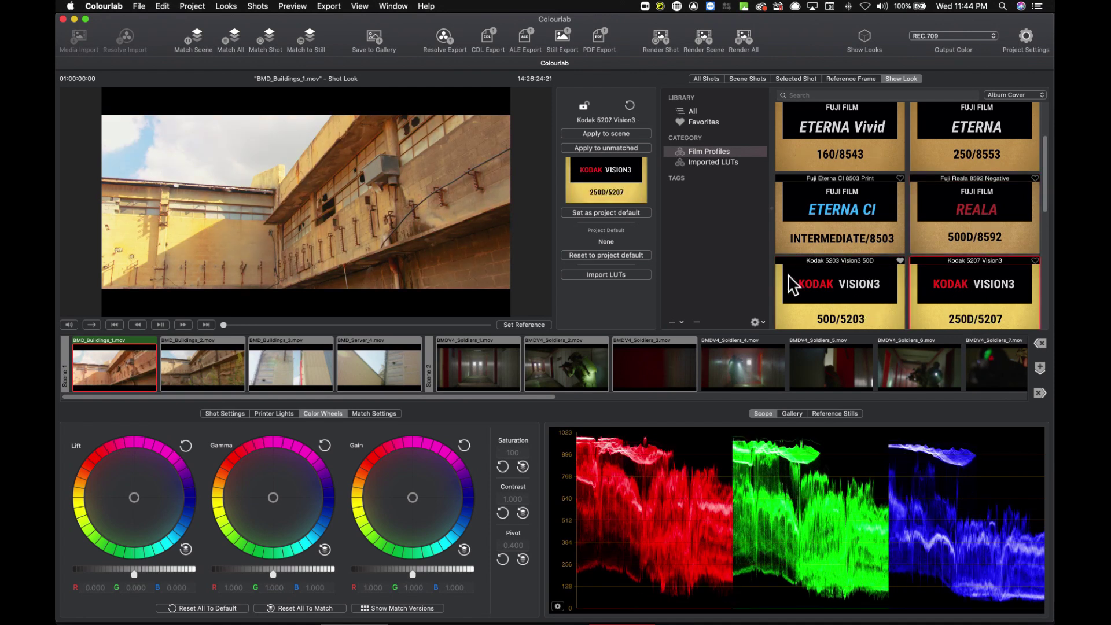
Step: Apply the imported ARRI LUT look instead and scrub into the shot to preview it
click(694, 163)
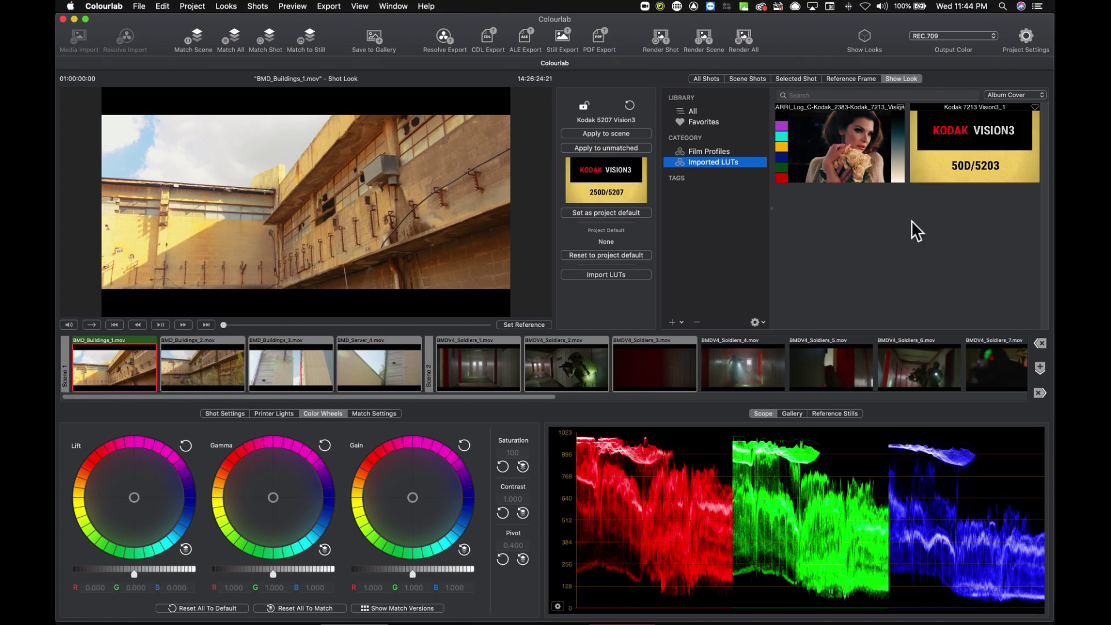
click(847, 147)
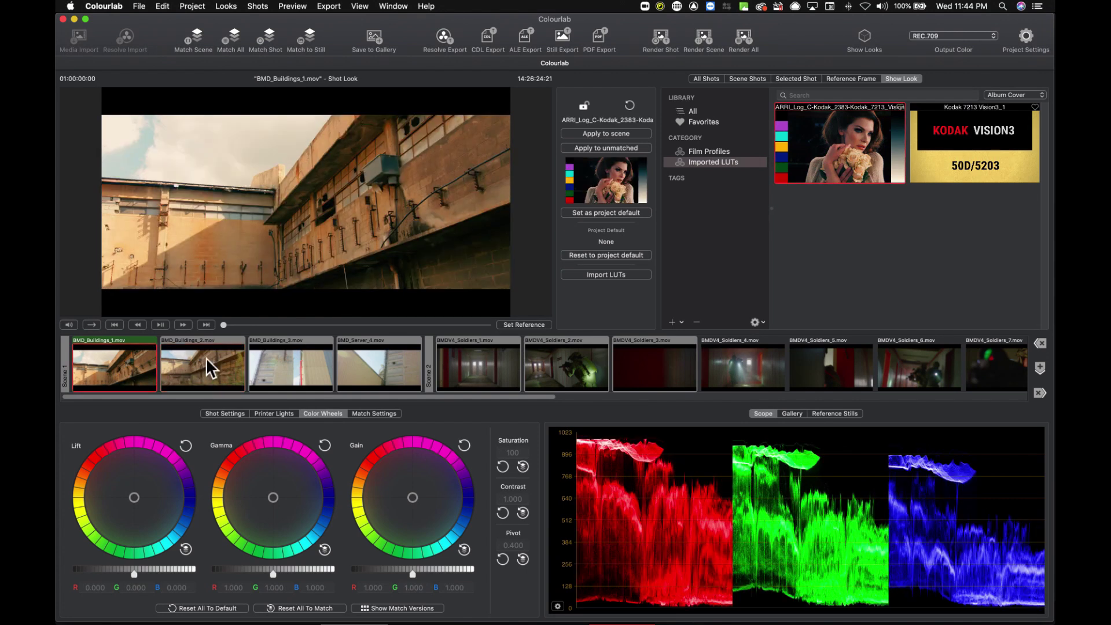
click(281, 324)
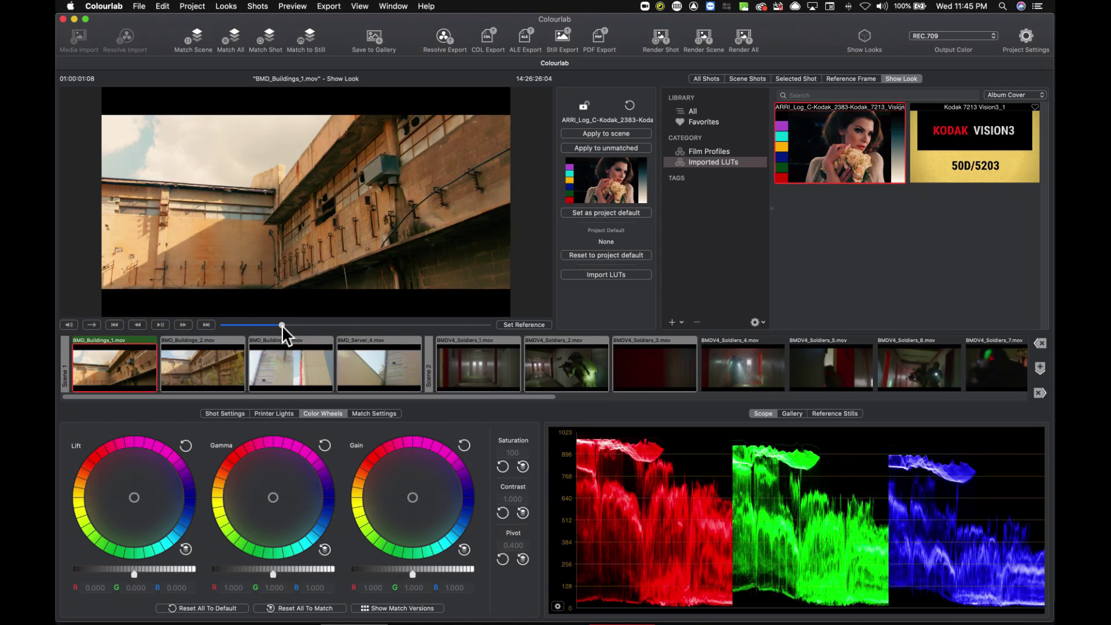
mouse_move(282, 325)
mouse_down()
mouse_move(318, 318)
mouse_move(280, 320)
mouse_up()
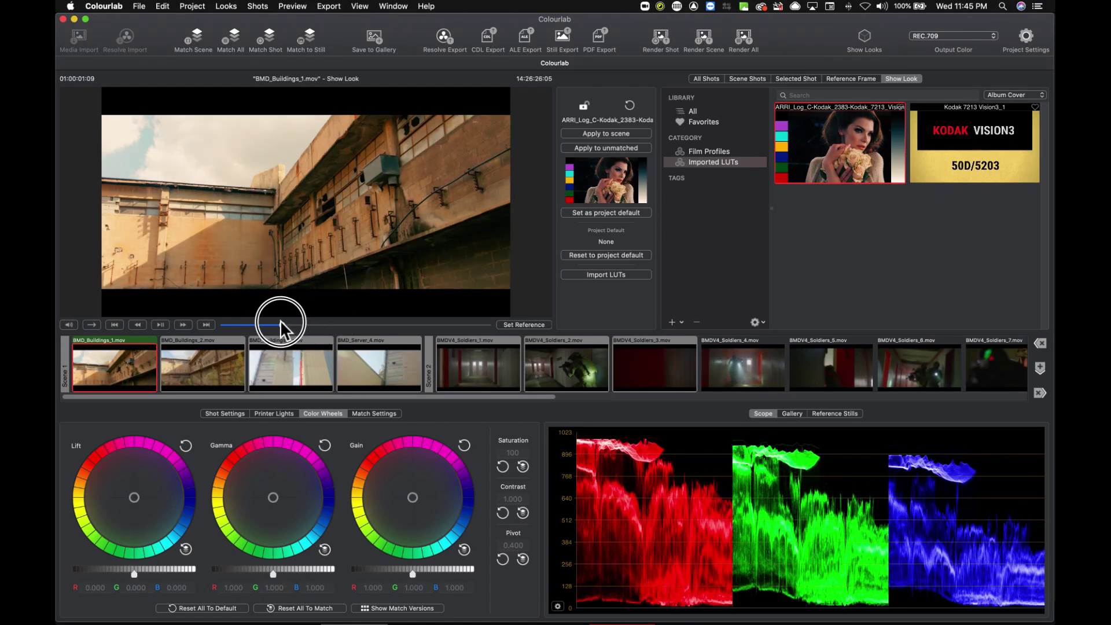
Step: Run Match Scene from BMD_Buildings_1, then bring up BMD_Buildings_3's match versions in Scene Shots
click(115, 362)
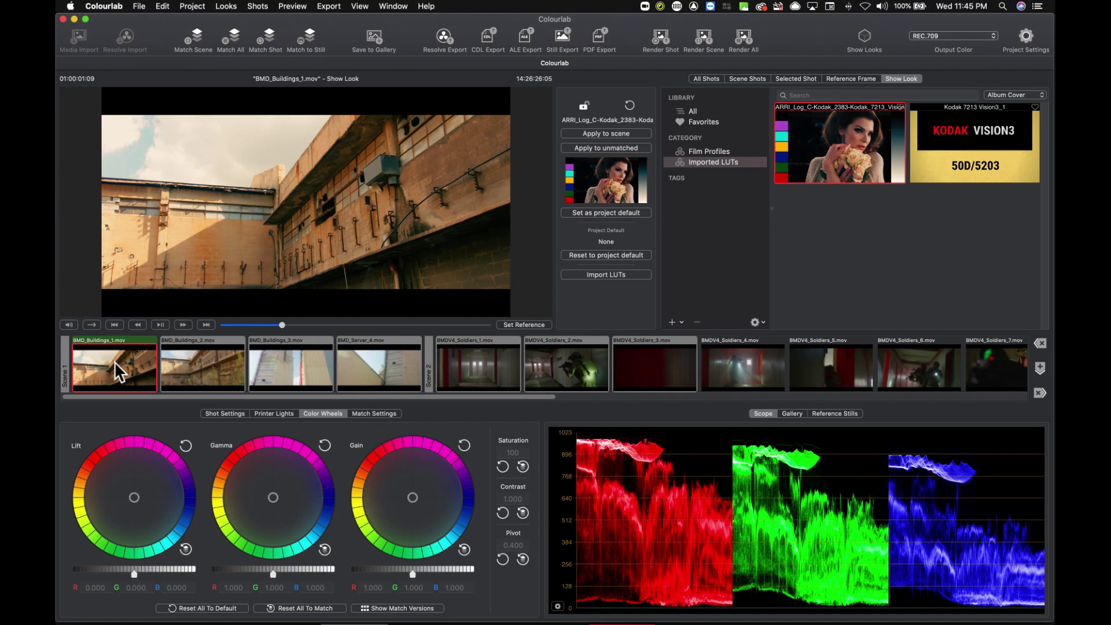
key(super+m)
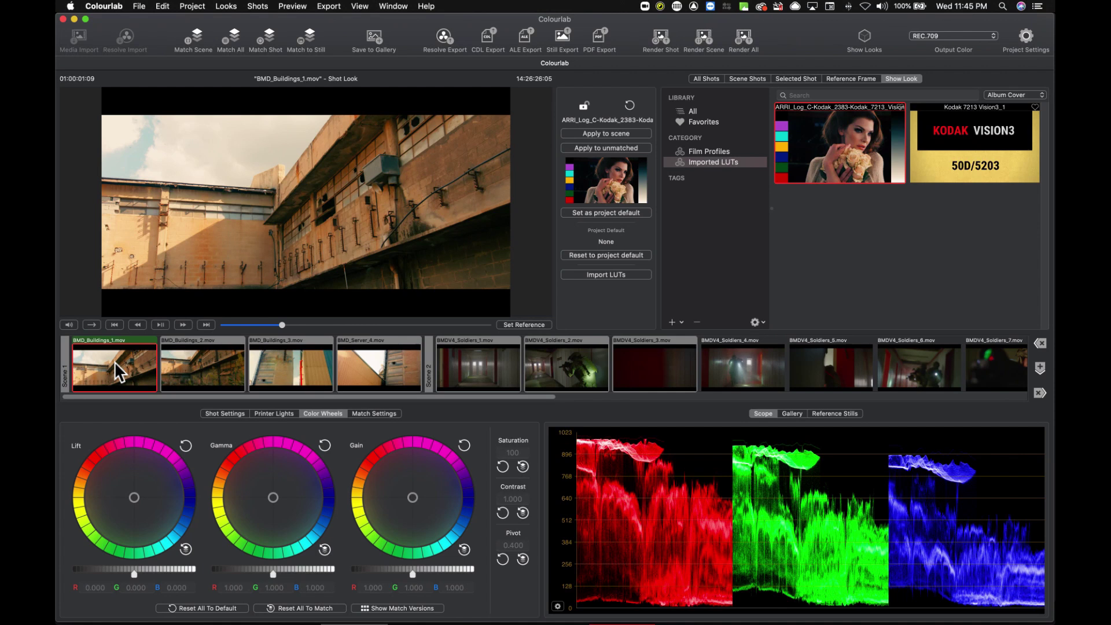
key(Right)
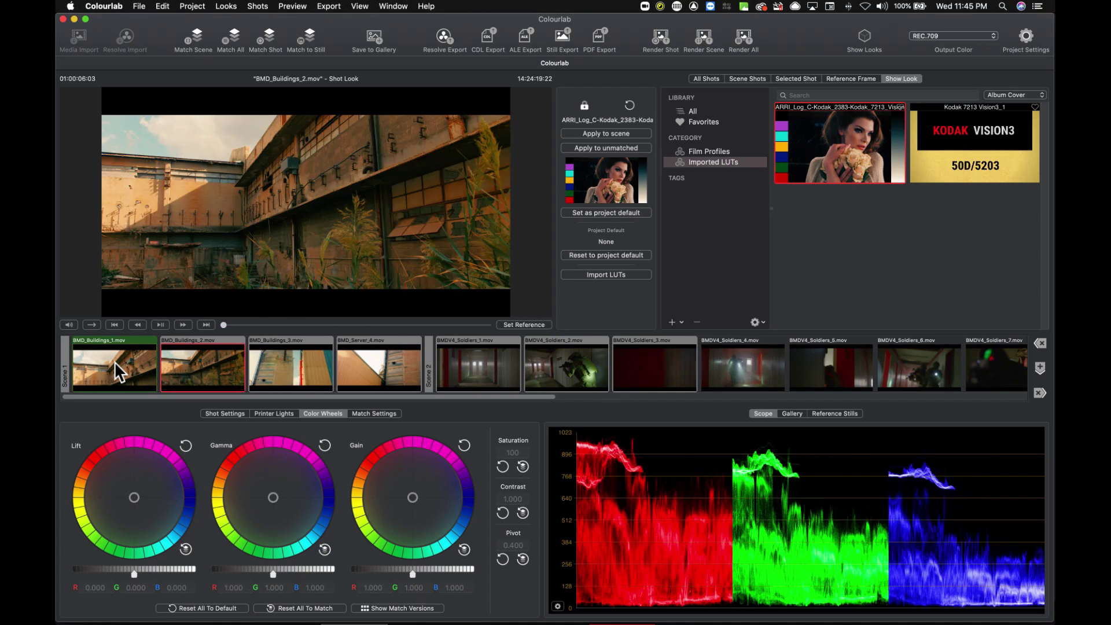
click(754, 79)
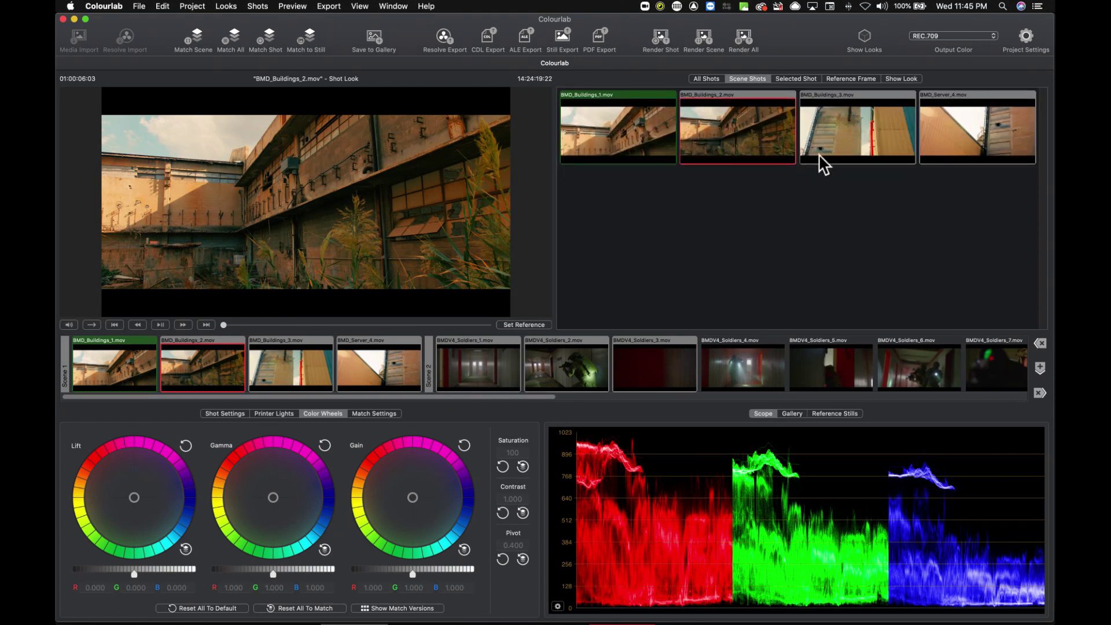
click(856, 155)
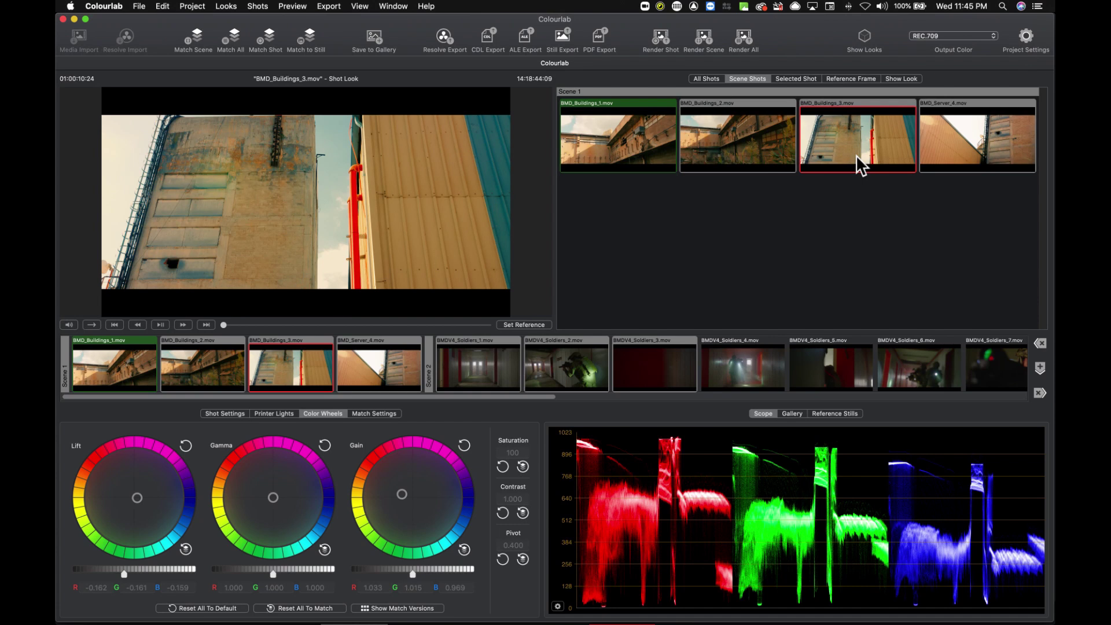
key(m)
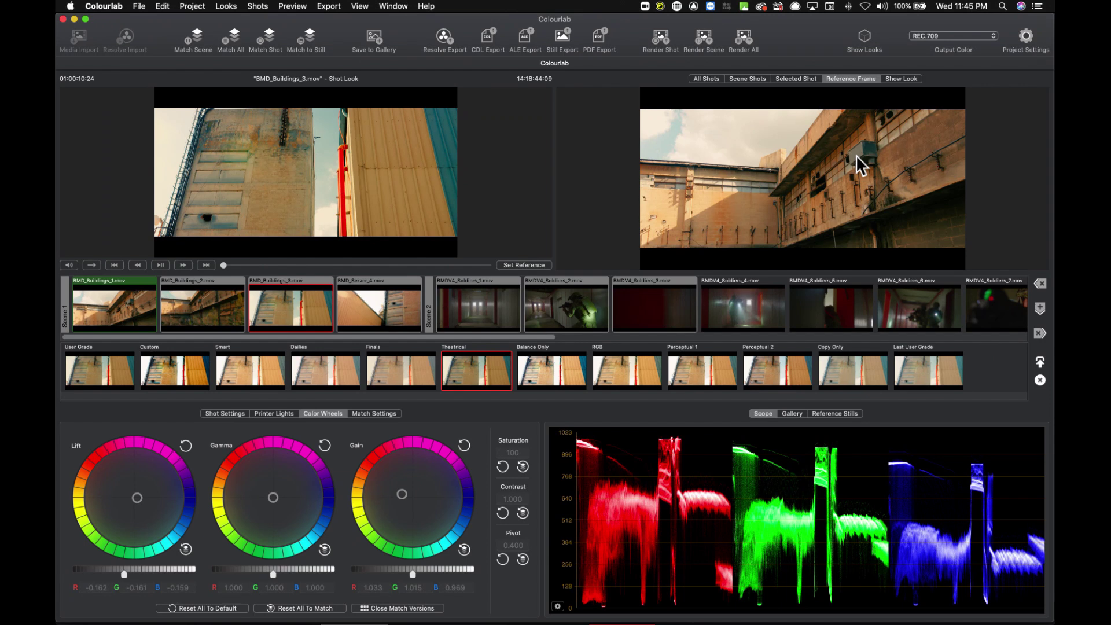
Step: Compare the Custom and Theatrical match versions on BMD_Buildings_3, then close the versions
key(Left)
key(Left)
key(Left)
key(Left)
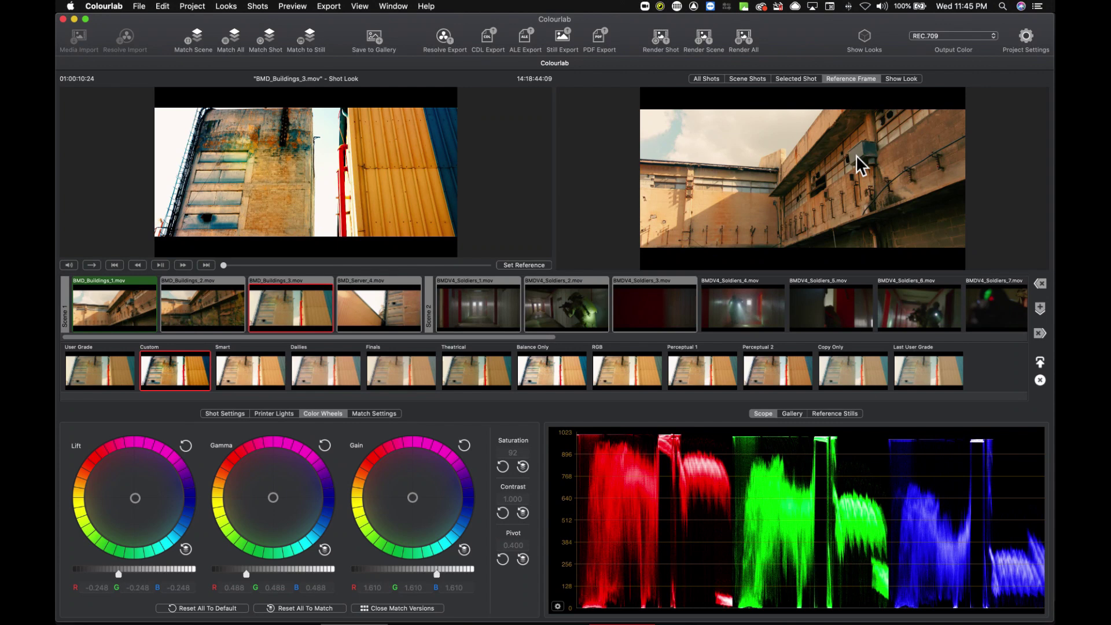
key(Right)
key(Right)
key(Right)
key(Right)
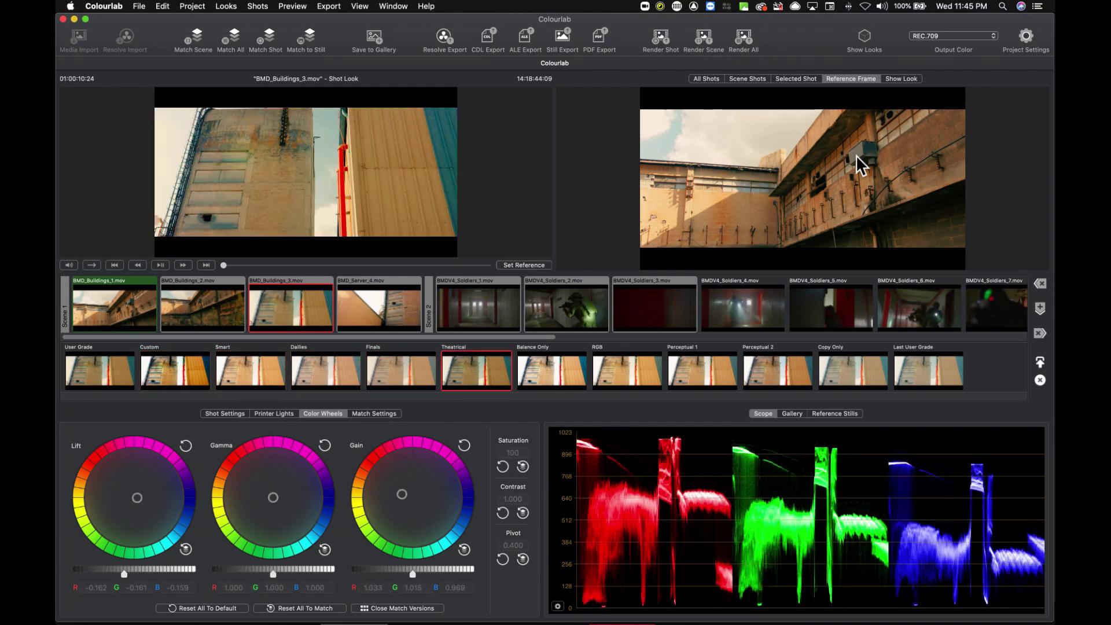
key(Left)
key(Right)
key(Return)
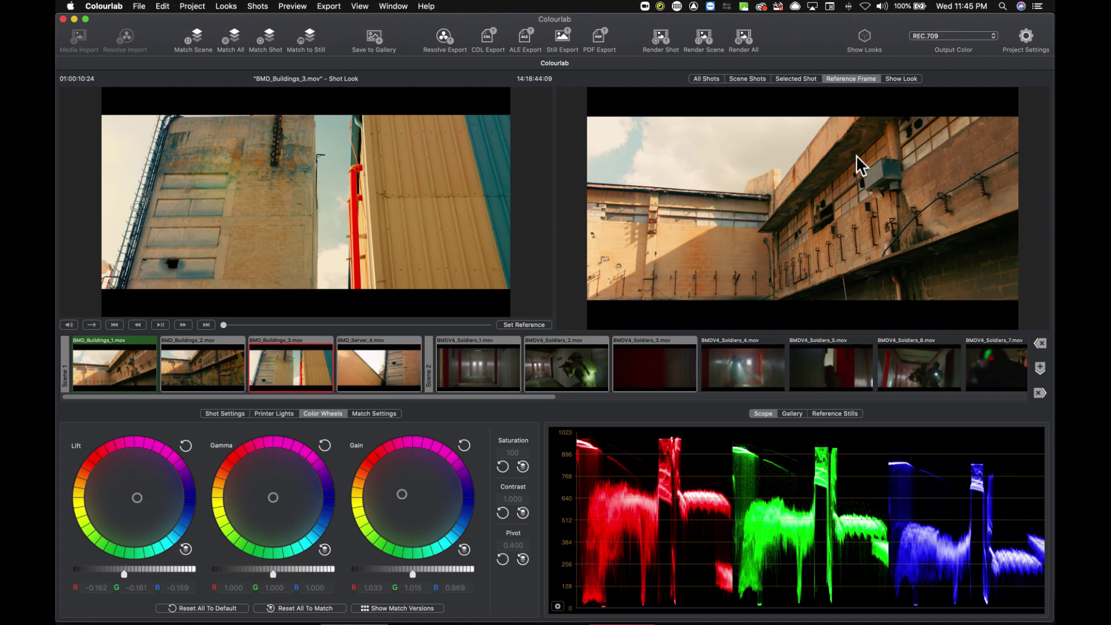
Step: Preview the Theatrical match version on BMD_Server_4 and close the versions
key(Right)
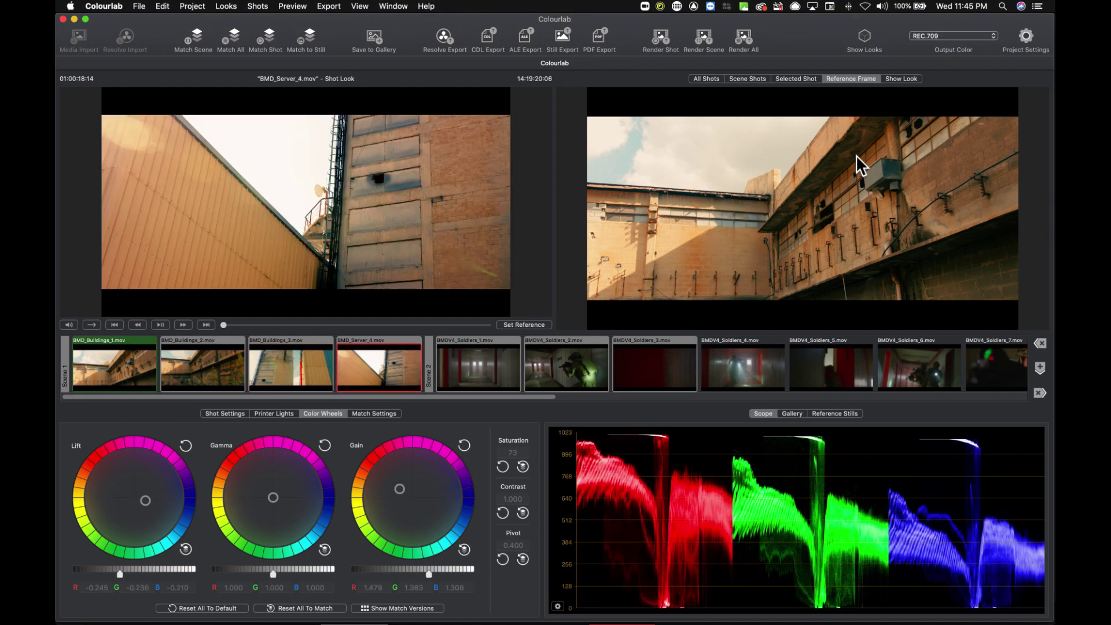
key(Return)
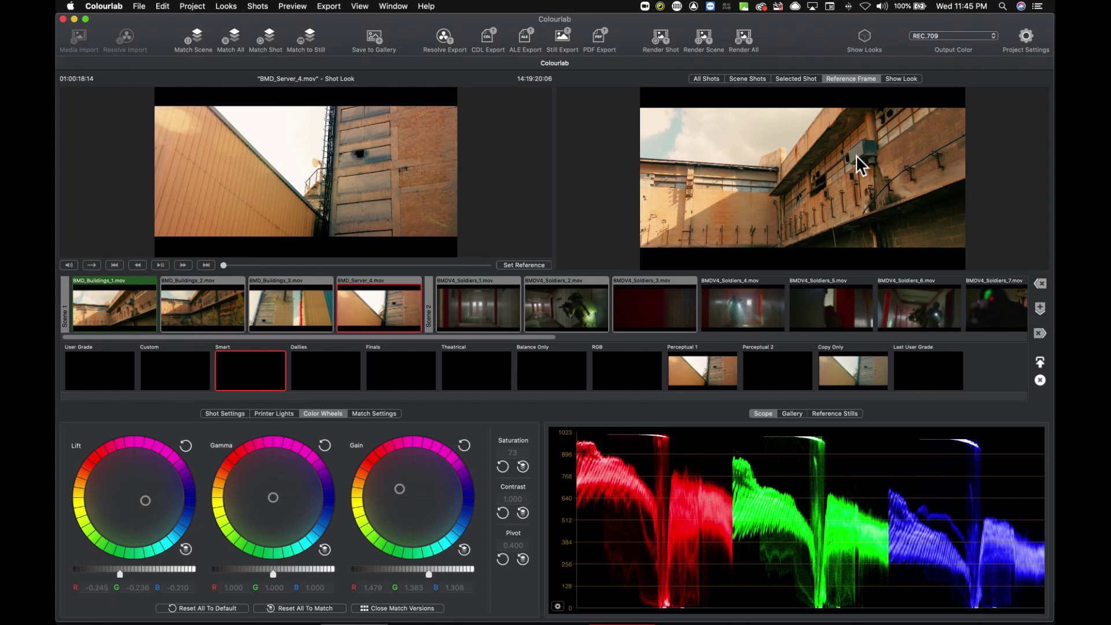
key(Right)
key(Right)
key(Right)
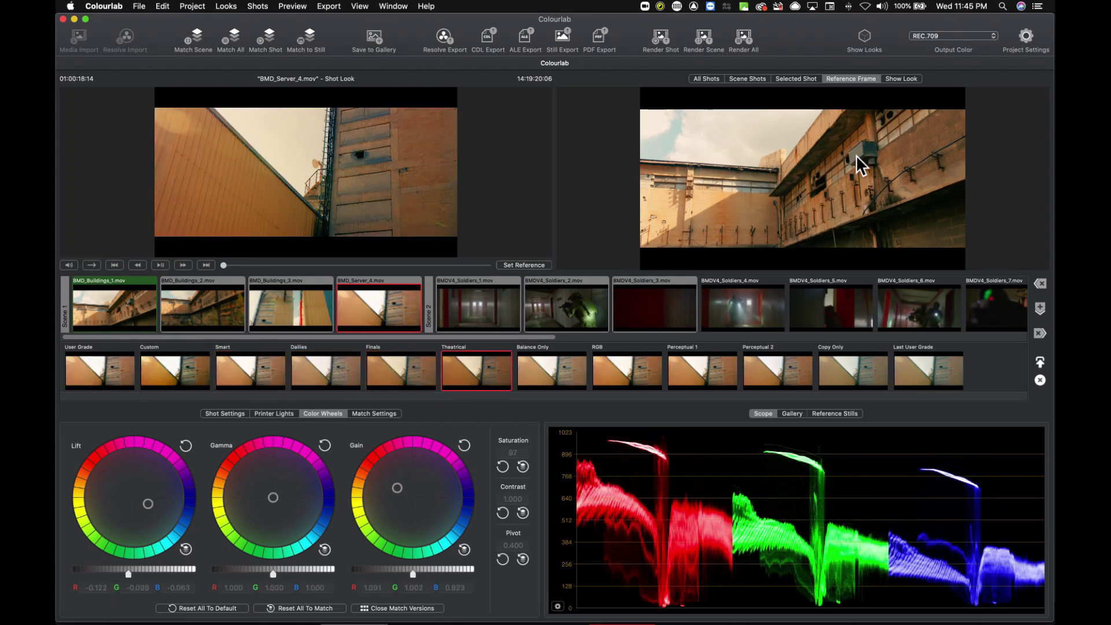
key(Return)
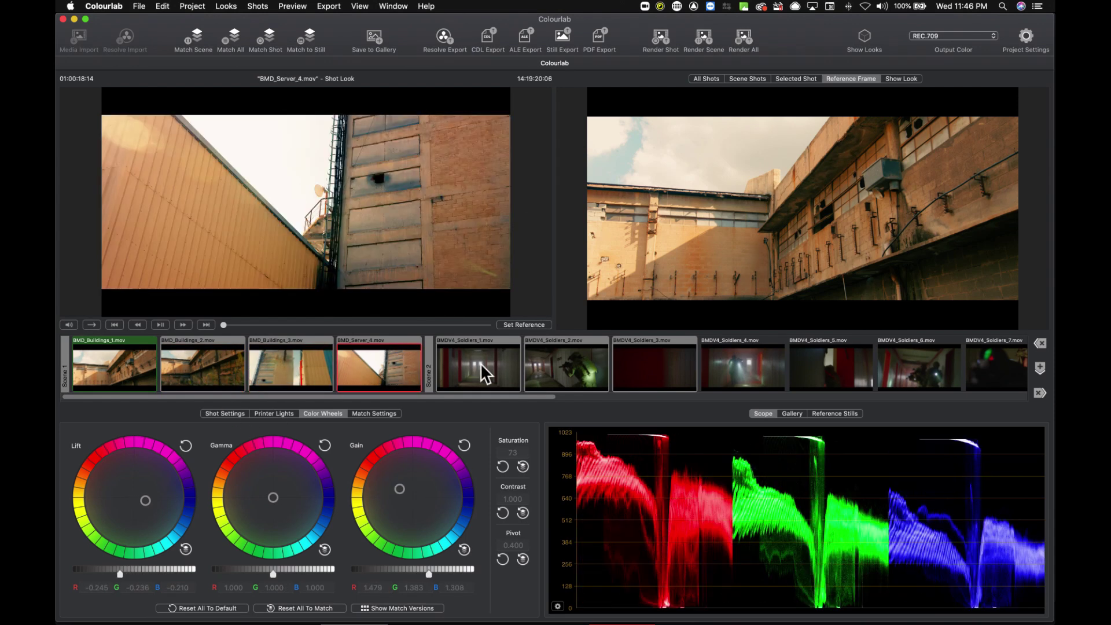
Step: Give BMDV4_Soldiers_1 the ARRI_Log_C-Kodak_2383 look, scrub to the soldiers, and show Printer Lights
click(480, 363)
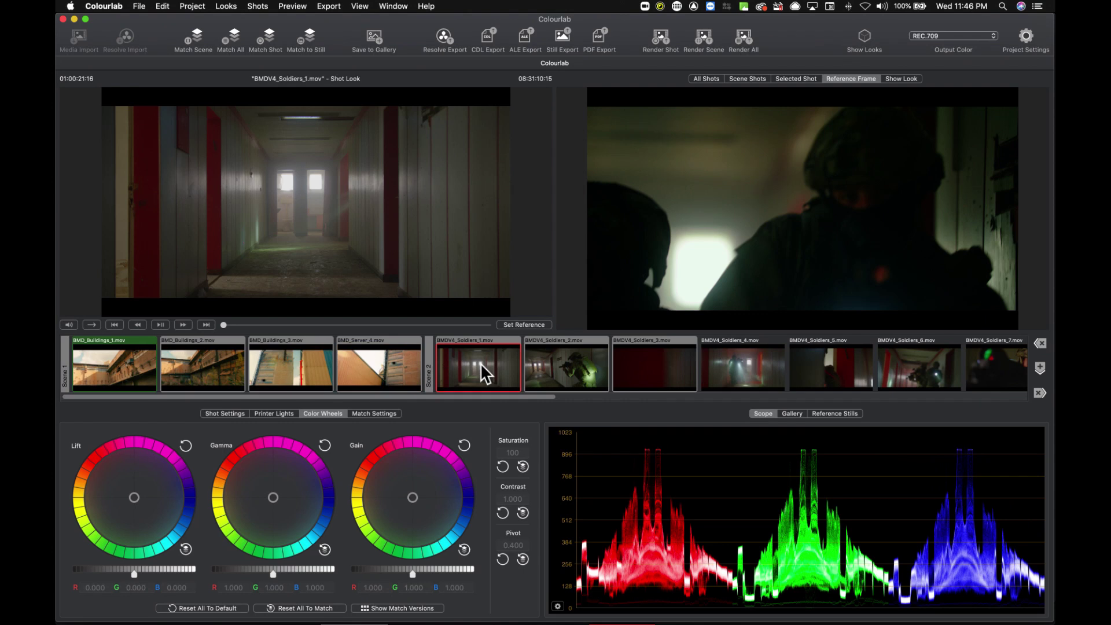
click(868, 40)
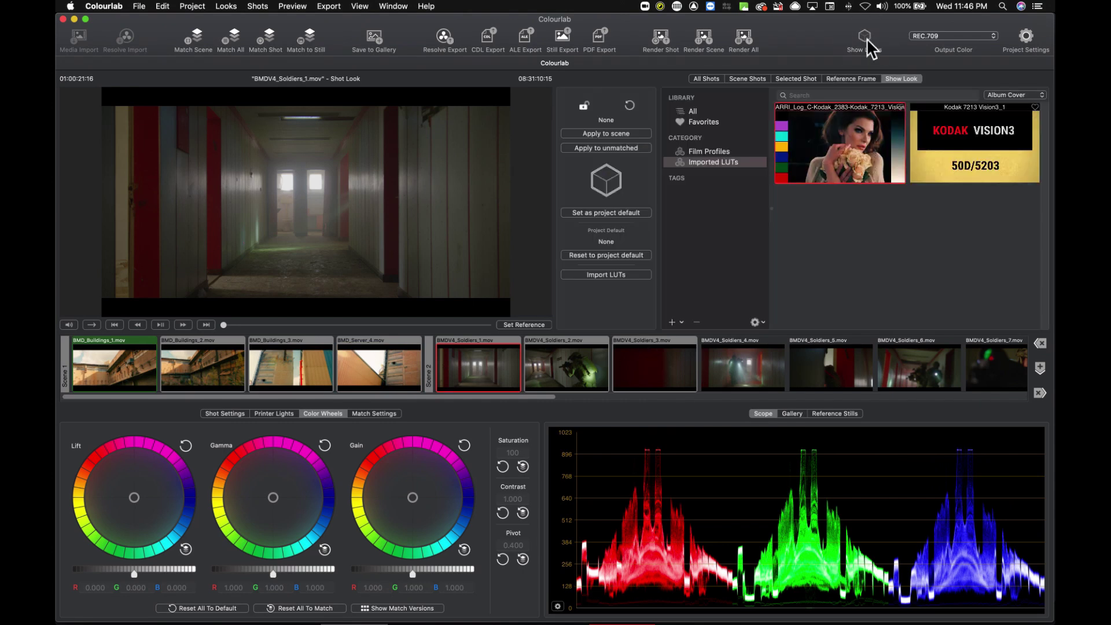
click(852, 142)
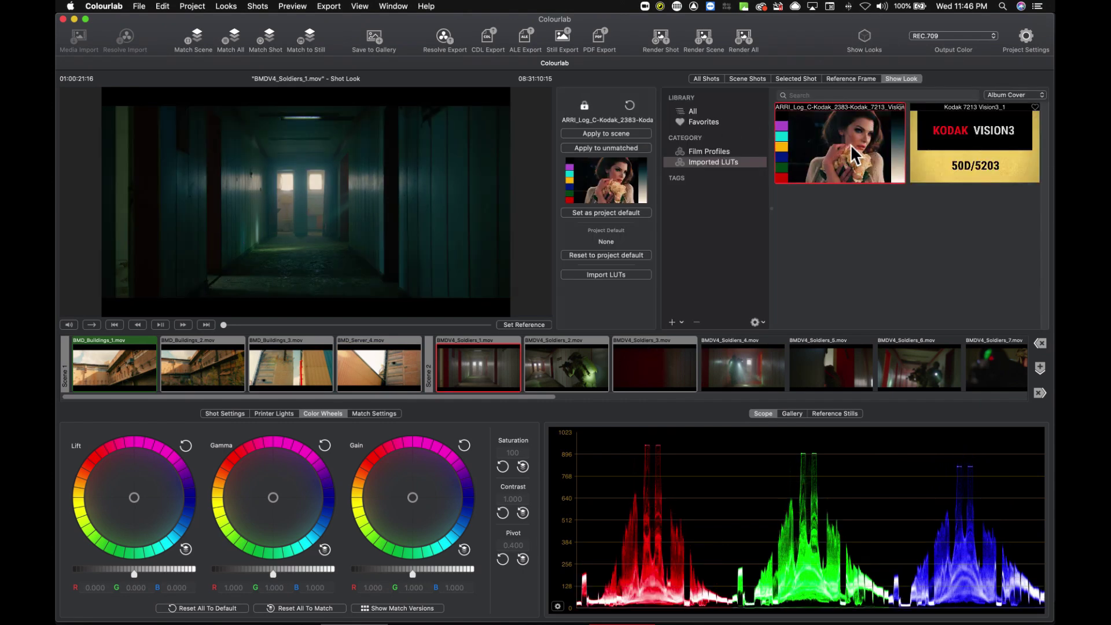
drag(255, 324, 400, 324)
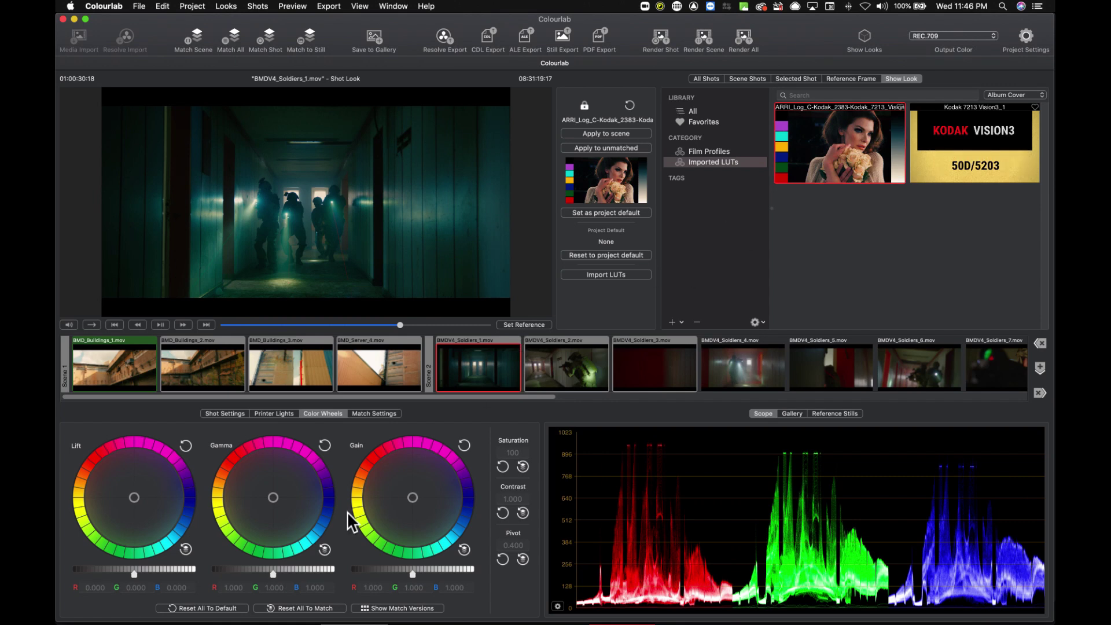
click(273, 412)
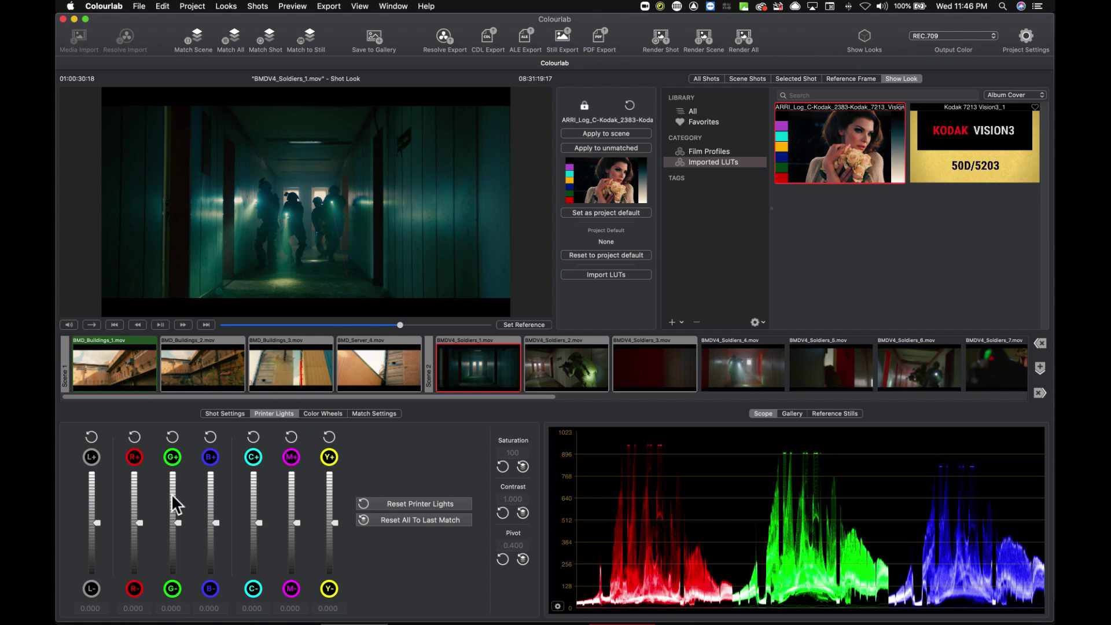
Step: Raise BMDV4_Soldiers_1's printer-light L to 4.000 in four increments and scrub to check
click(91, 457)
click(92, 457)
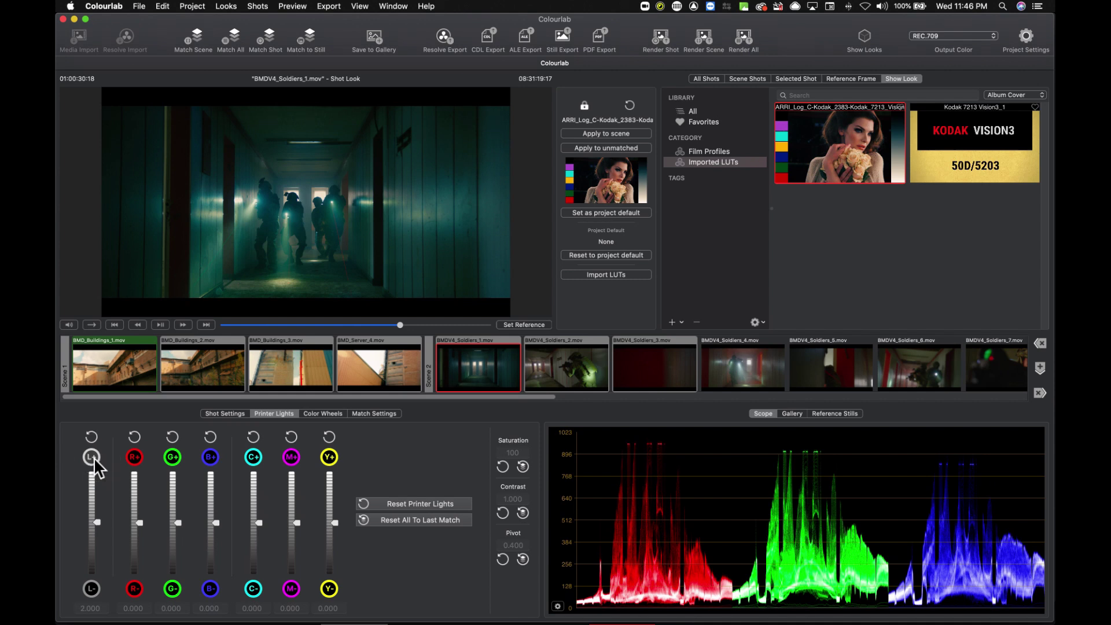
click(94, 457)
click(94, 457)
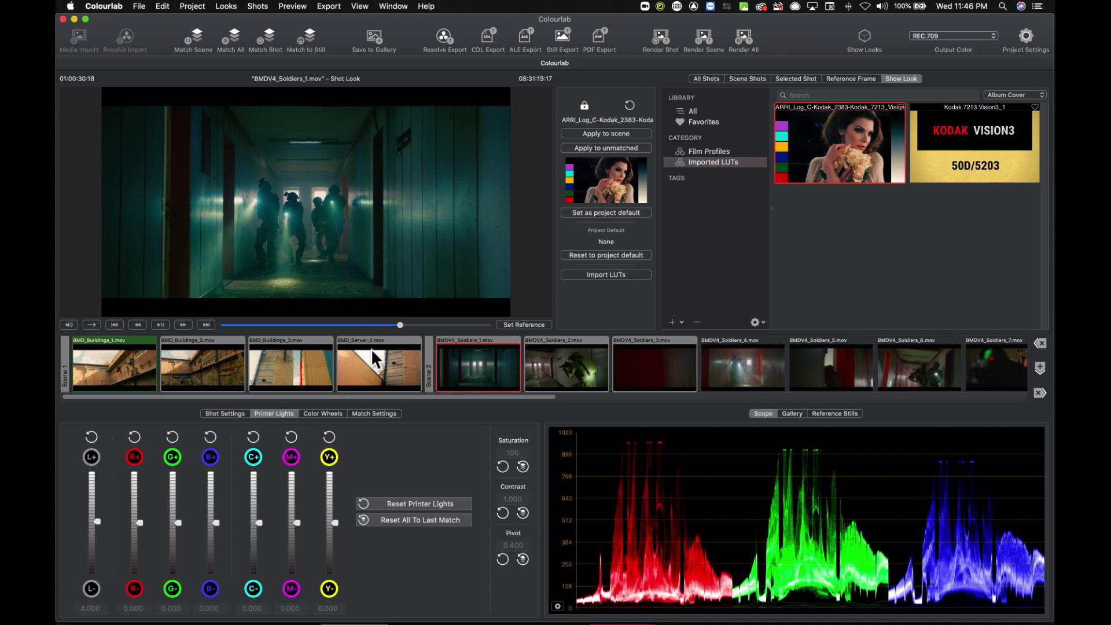
drag(365, 327, 418, 338)
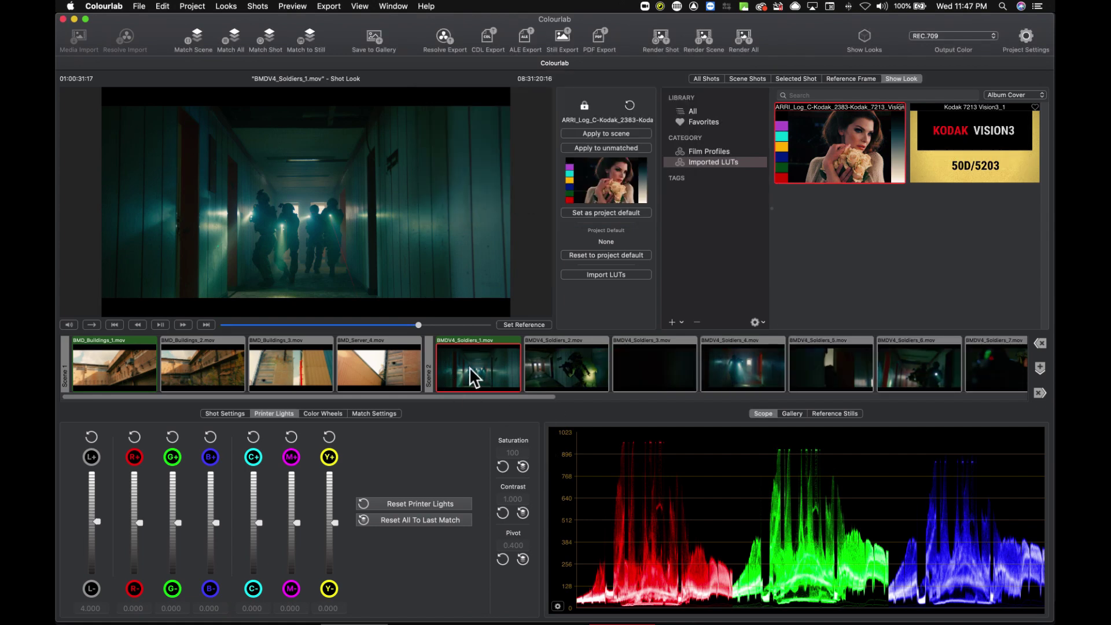
Step: Check BMDV4_Soldiers_2 and Soldiers_3 against the flat ungraded picture and play Soldiers_3
key(Right)
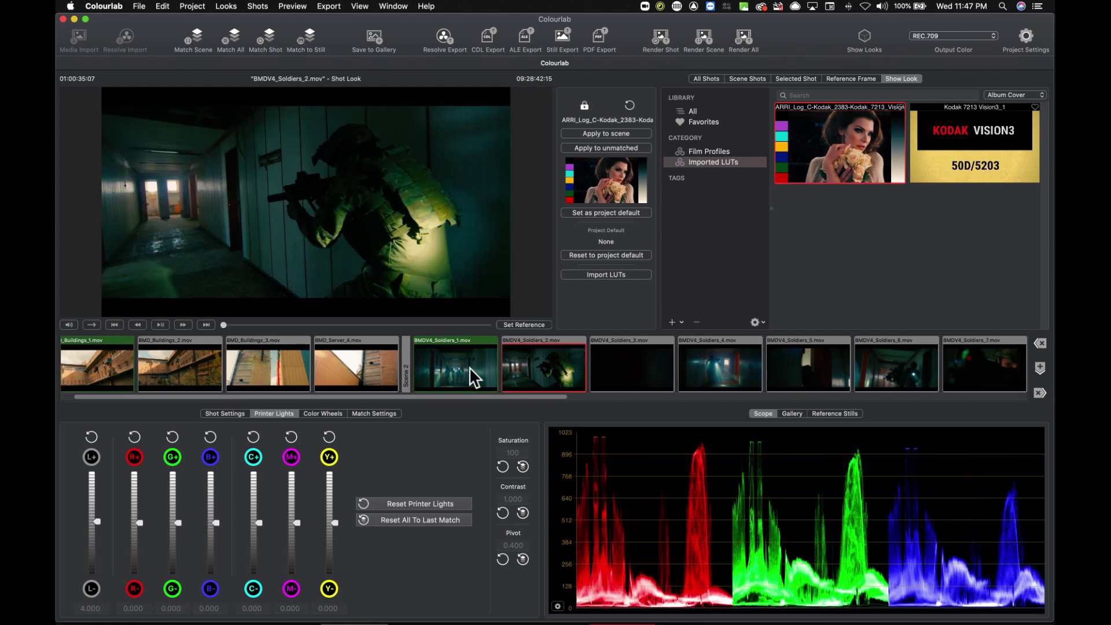
key(f)
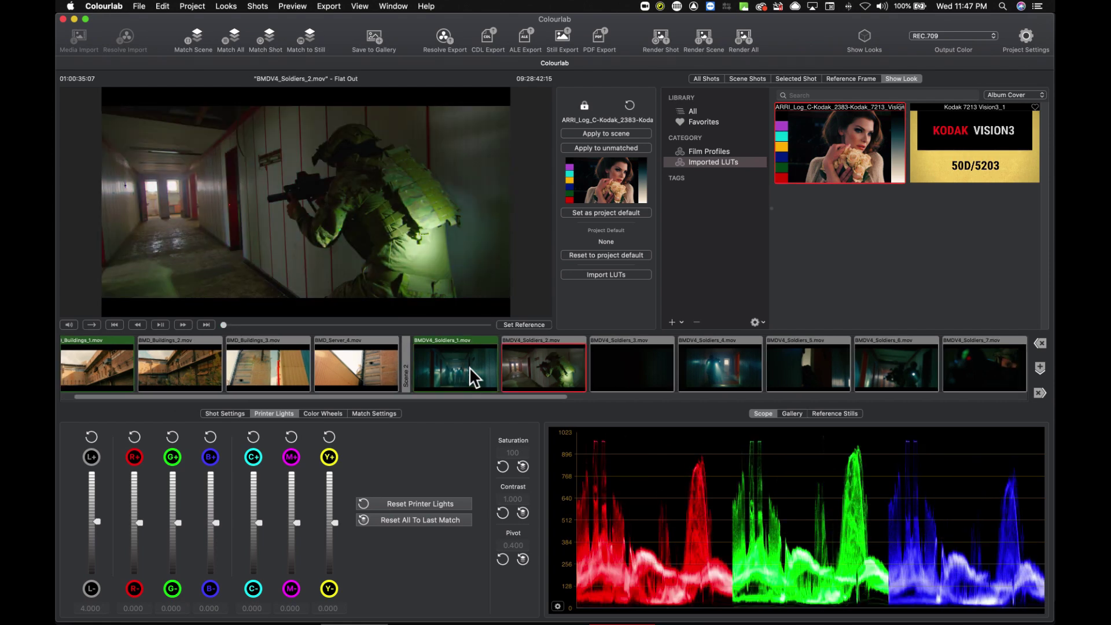
key(Right)
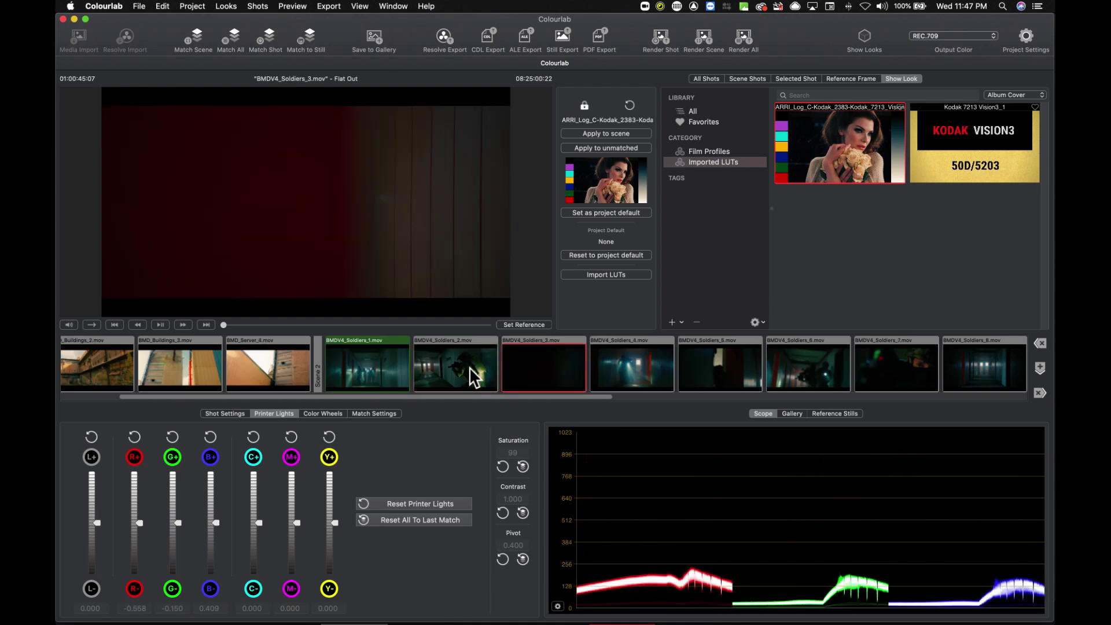
key(f)
key(space)
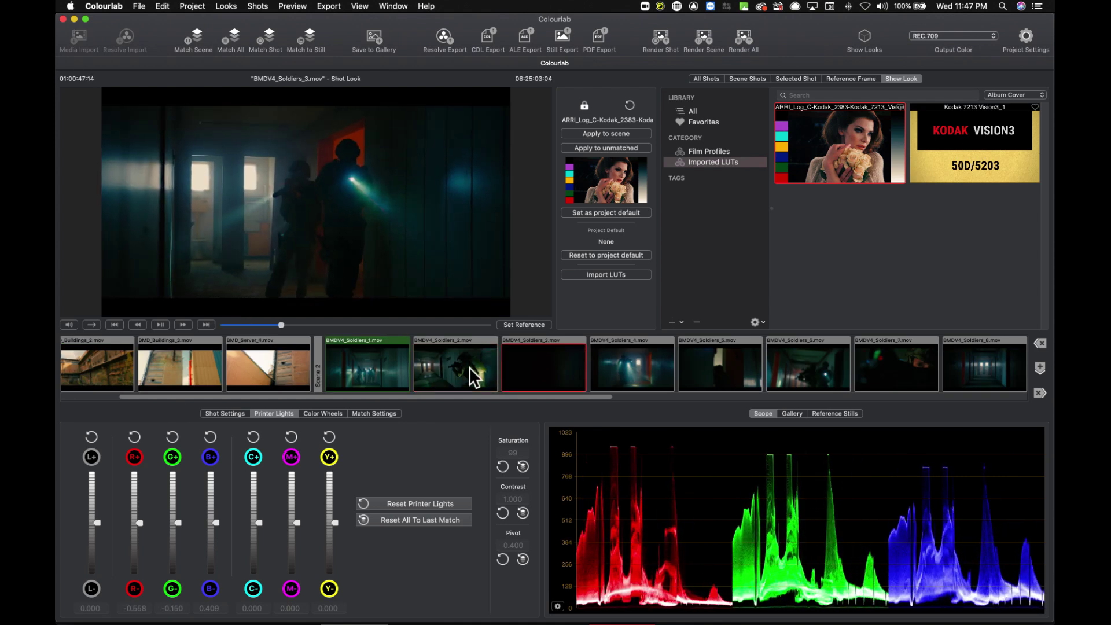
Step: Step through BMDV4_Soldiers_4 to Soldiers_9 and play back Soldiers_9
key(Down)
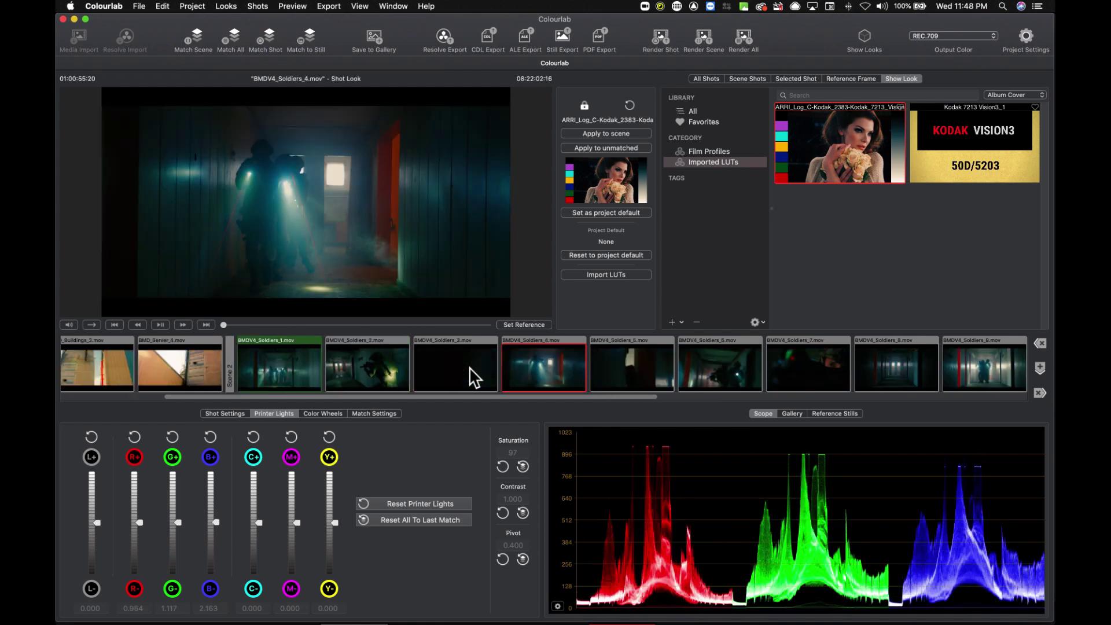
key(Down)
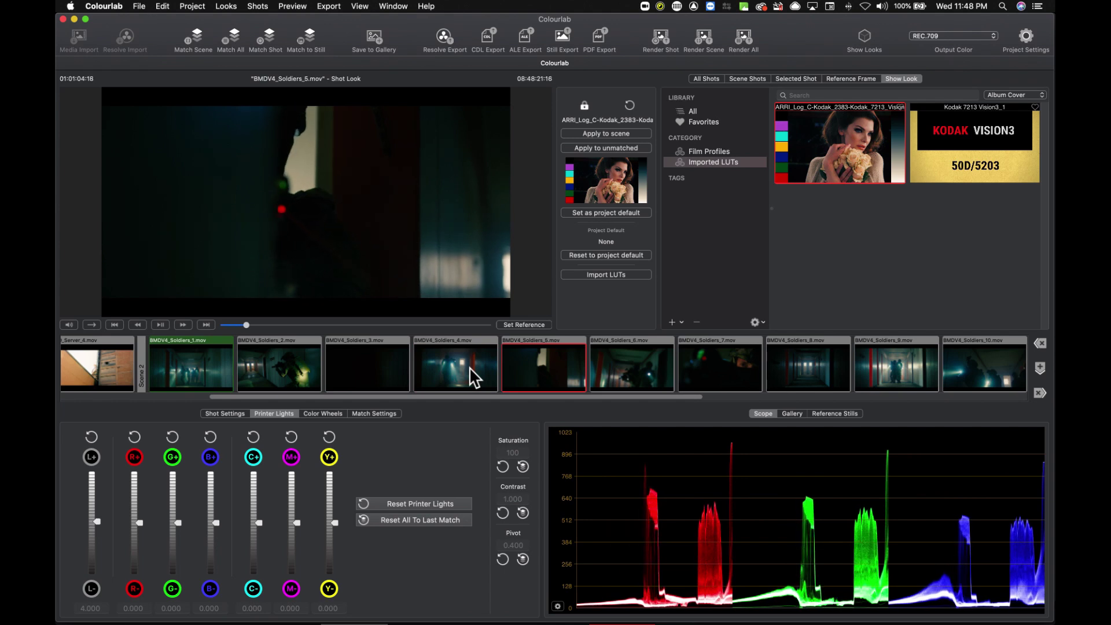
key(Down)
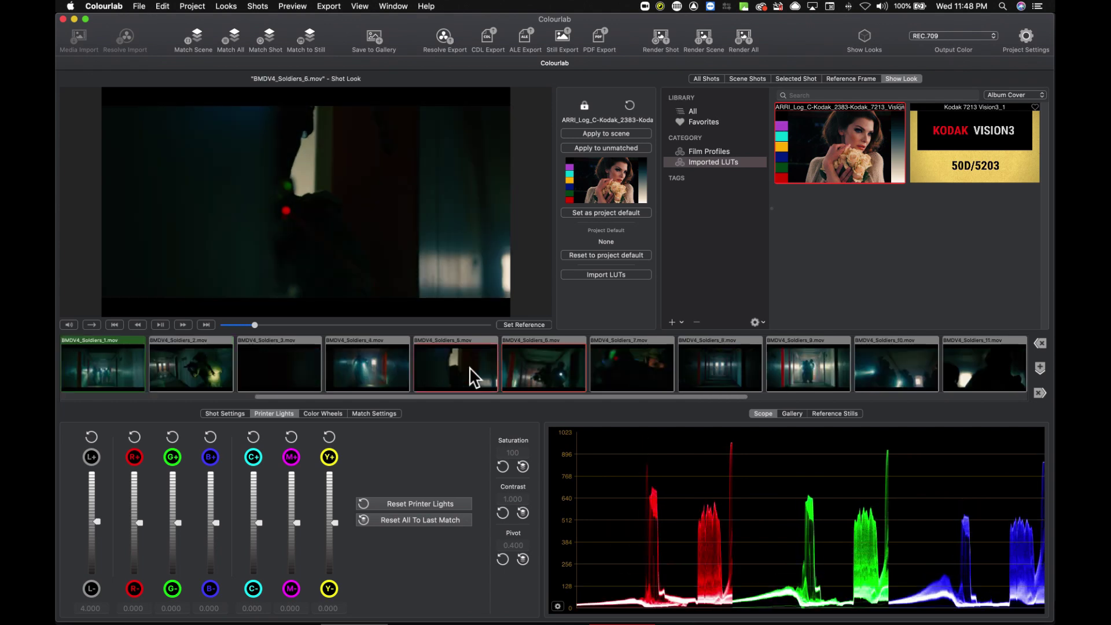
key(Down)
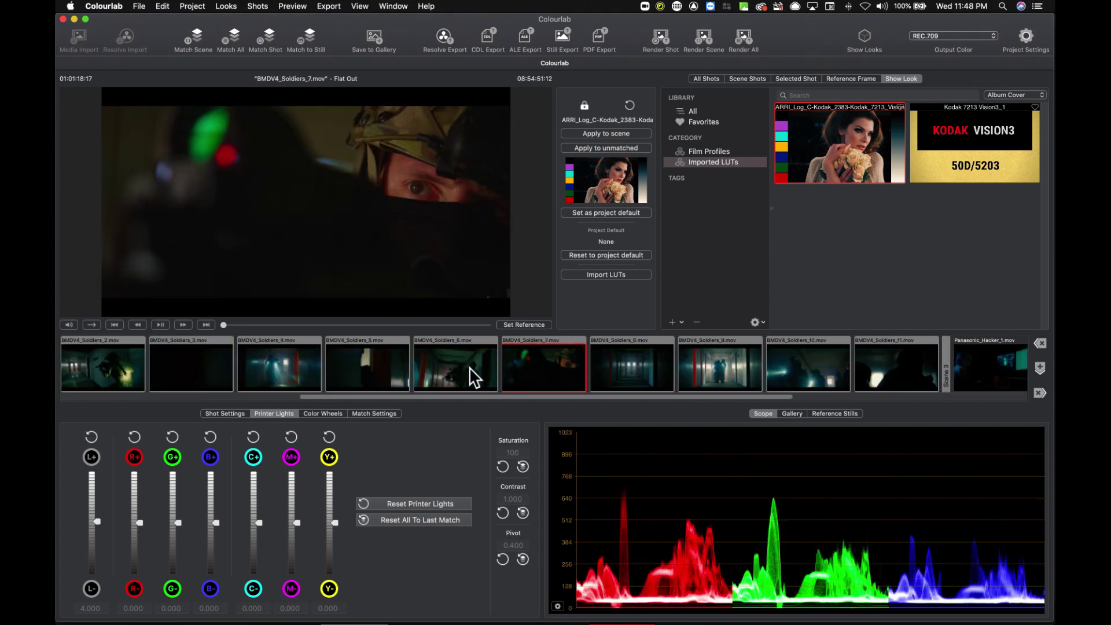
key(Down)
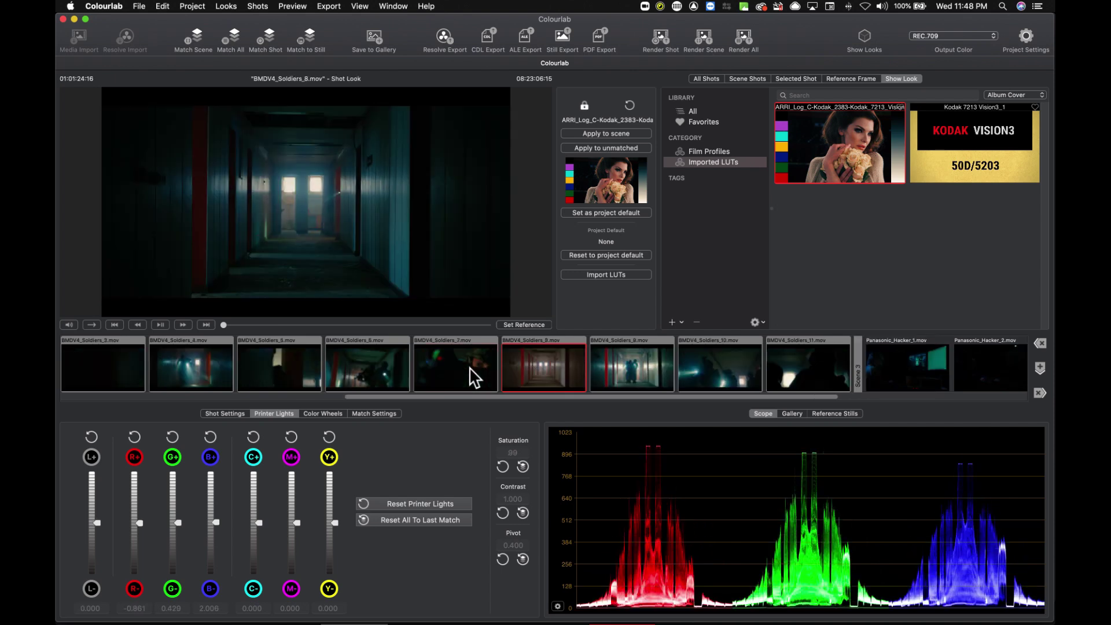
key(Down)
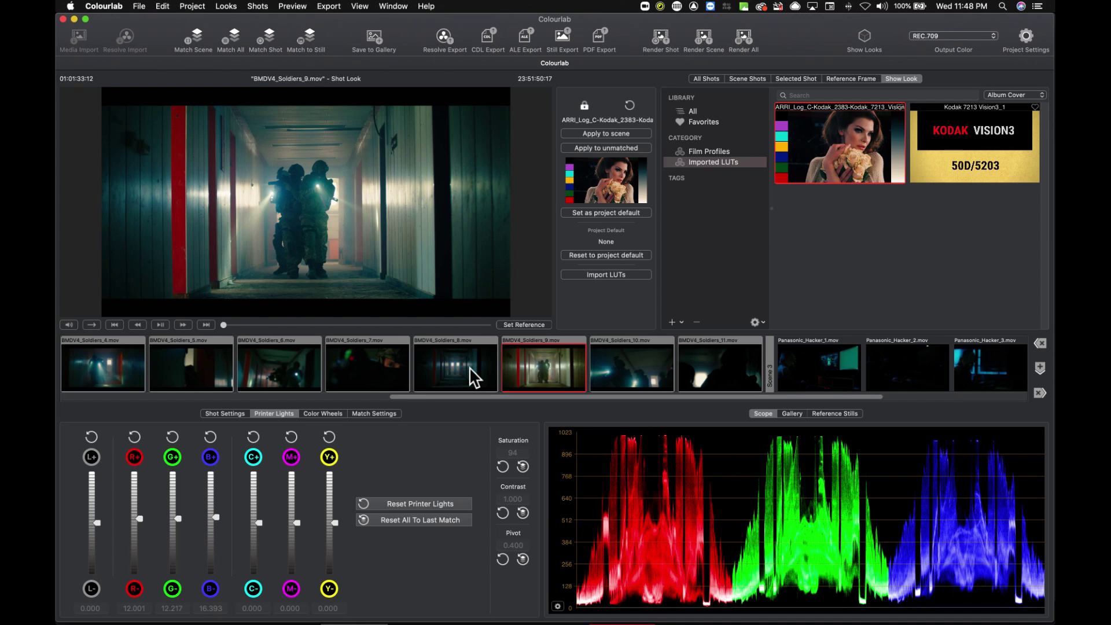
key(space)
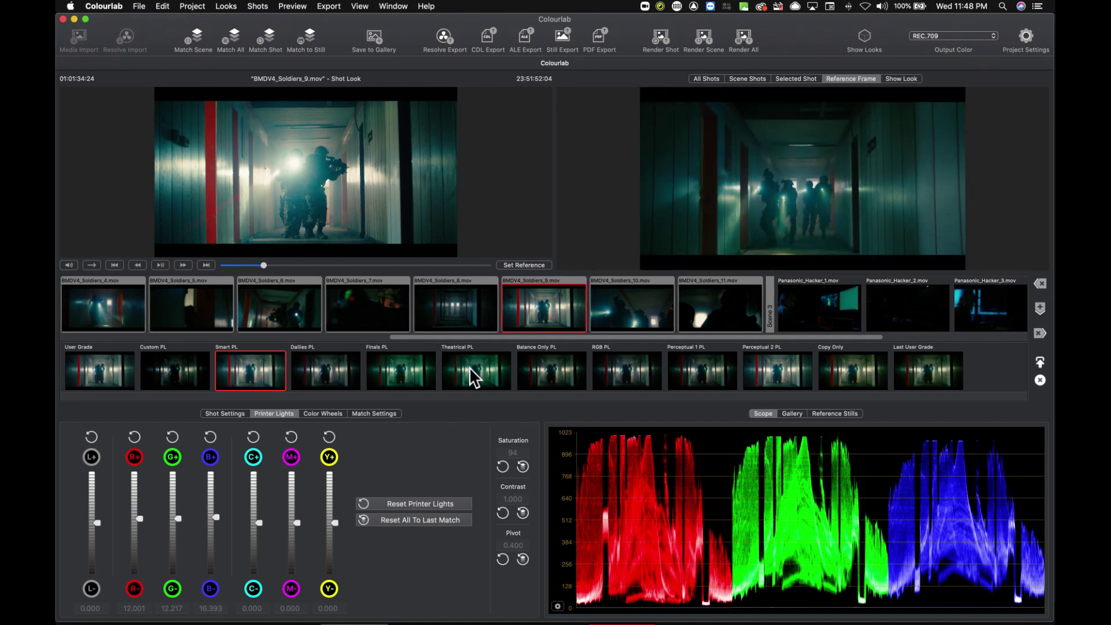
Step: Apply the Dailies PL preset to BMDV4_Soldiers_9 and Theatrical PL to BMDV4_Soldiers_11
key(Right)
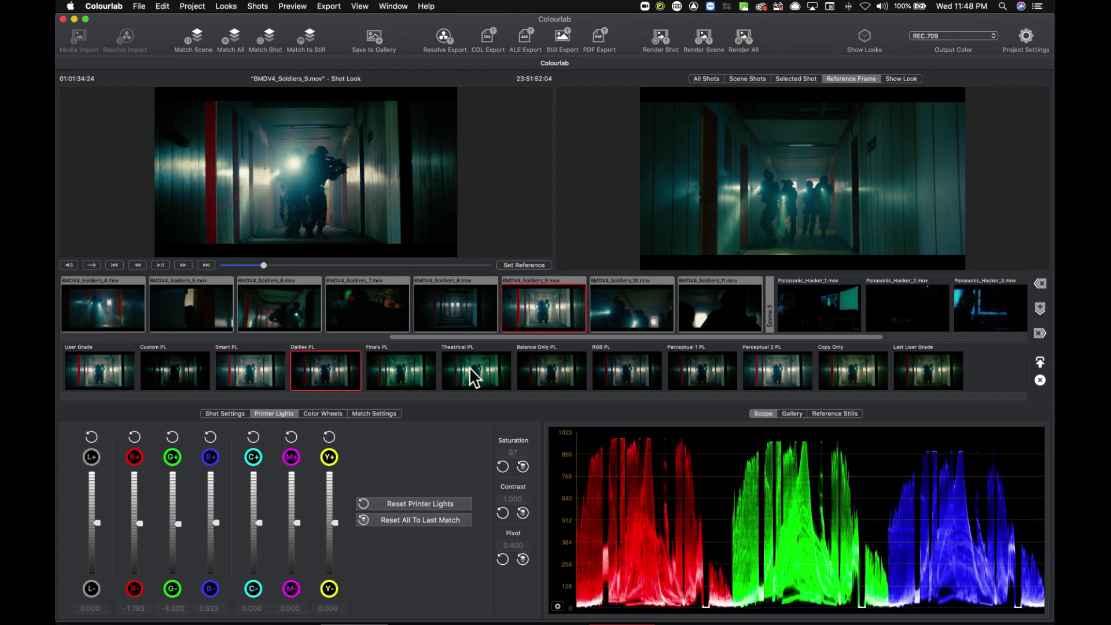
key(Return)
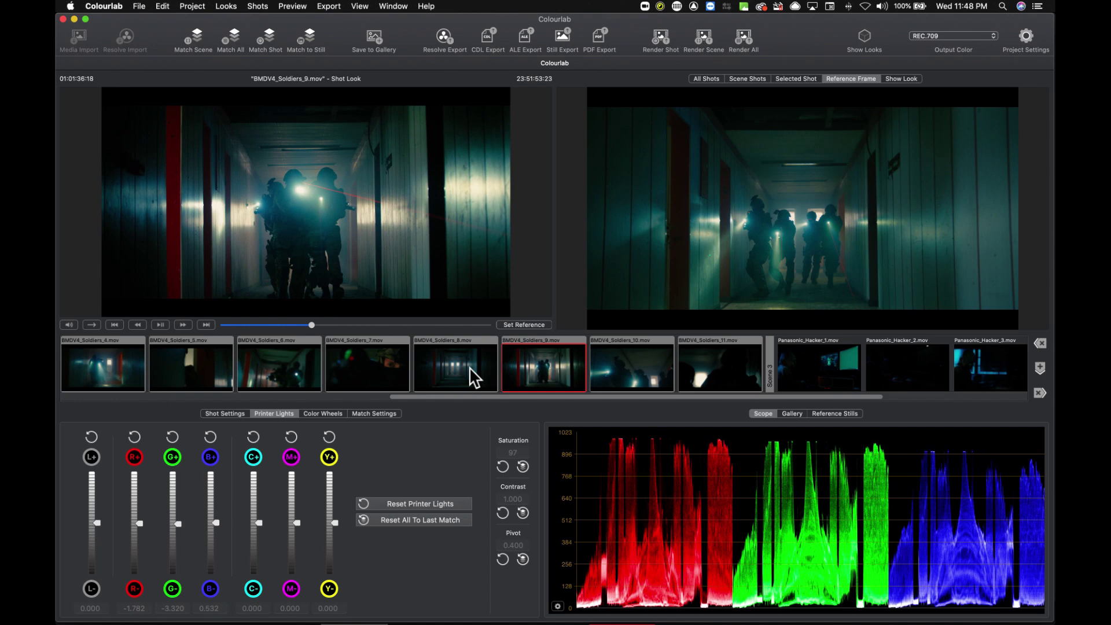
key(Right)
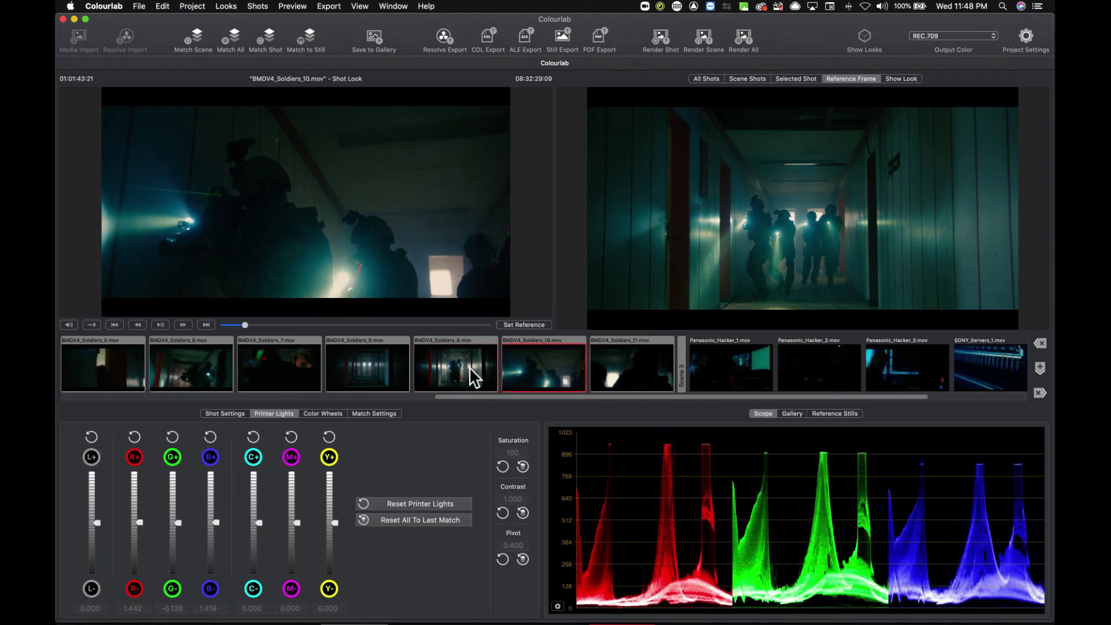
key(Right)
key(space)
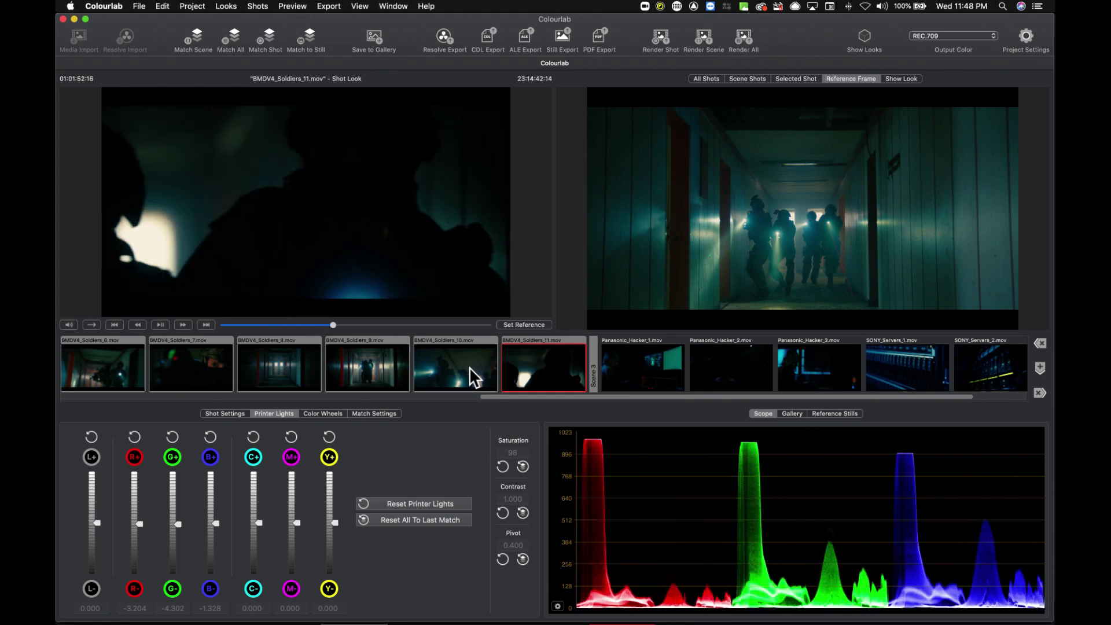
key(super+l)
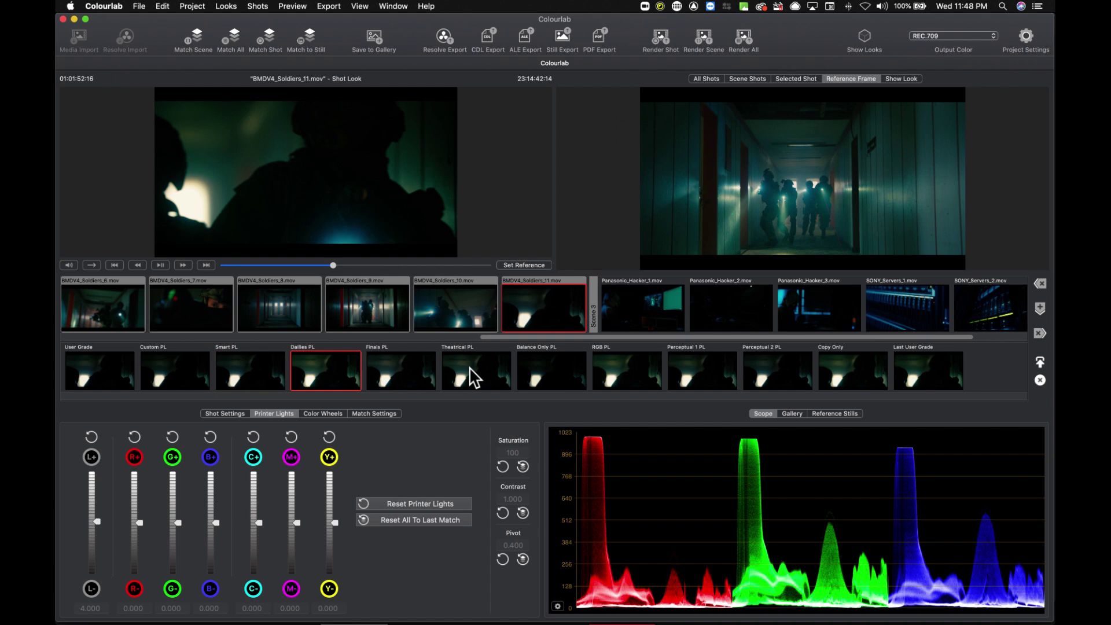
click(470, 368)
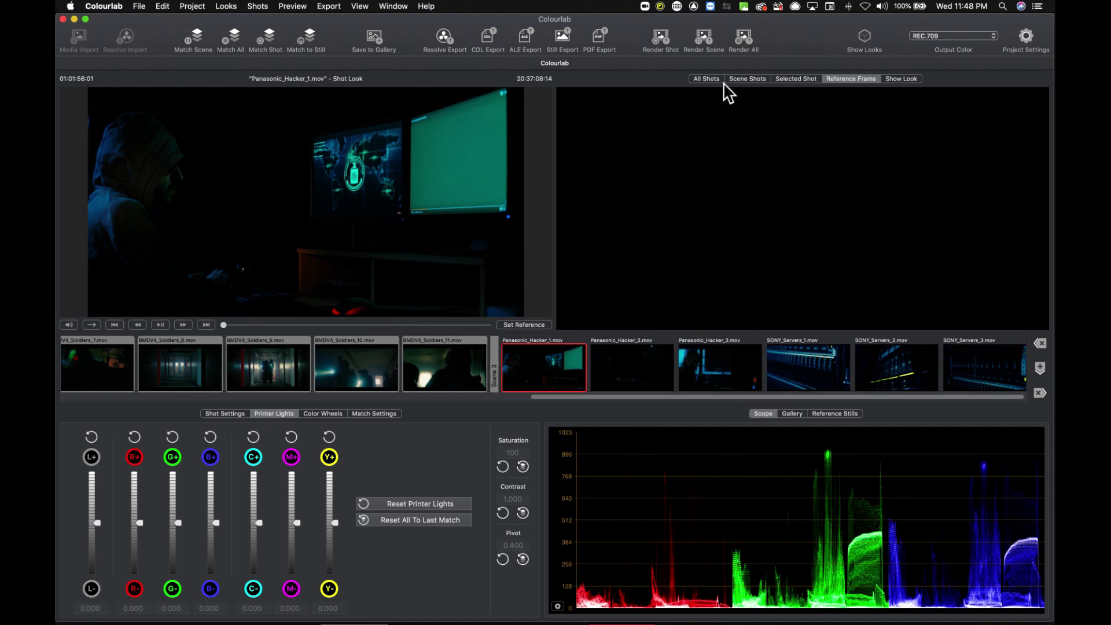
Step: Lift Panasonic_Hacker_1's gamma to 1.215 and gain to 1.050, then run Match Scene
click(864, 40)
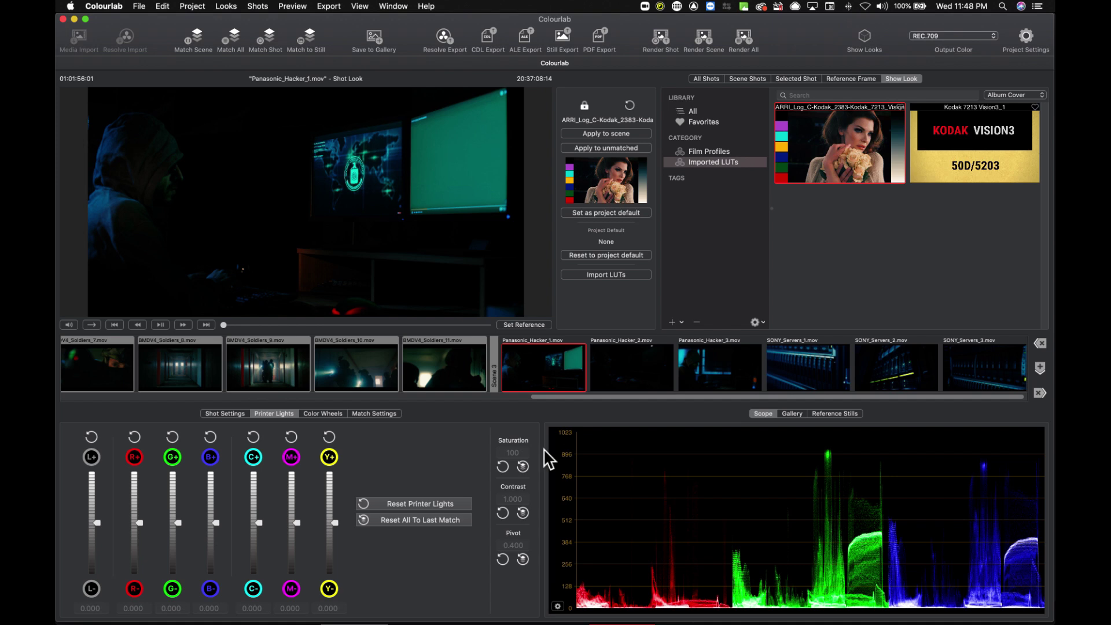
click(292, 325)
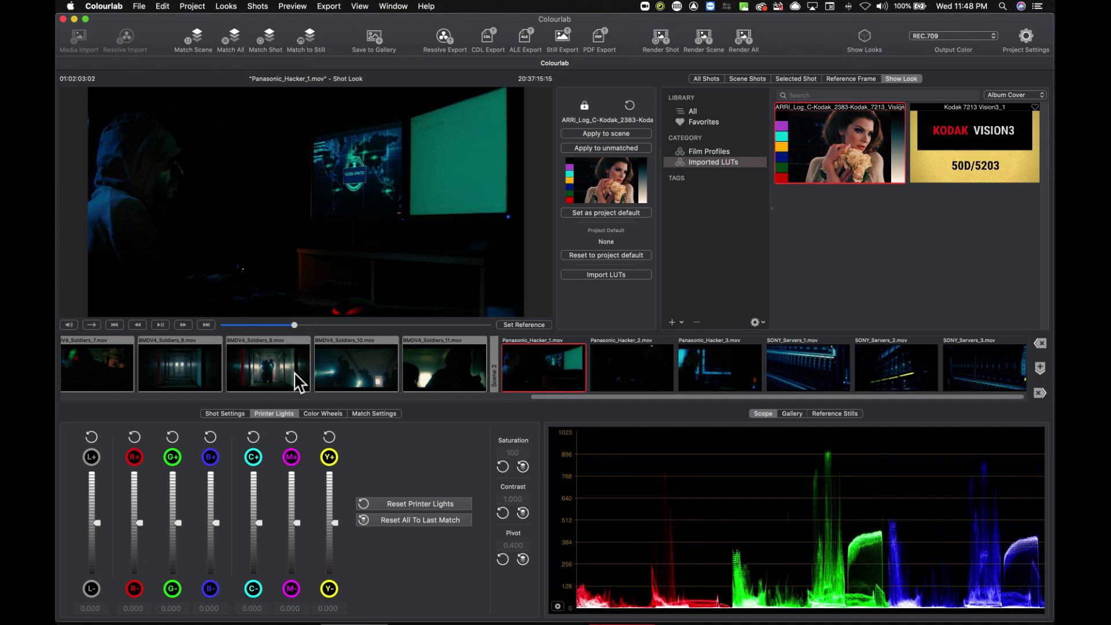
click(323, 413)
click(274, 570)
drag(274, 571, 276, 571)
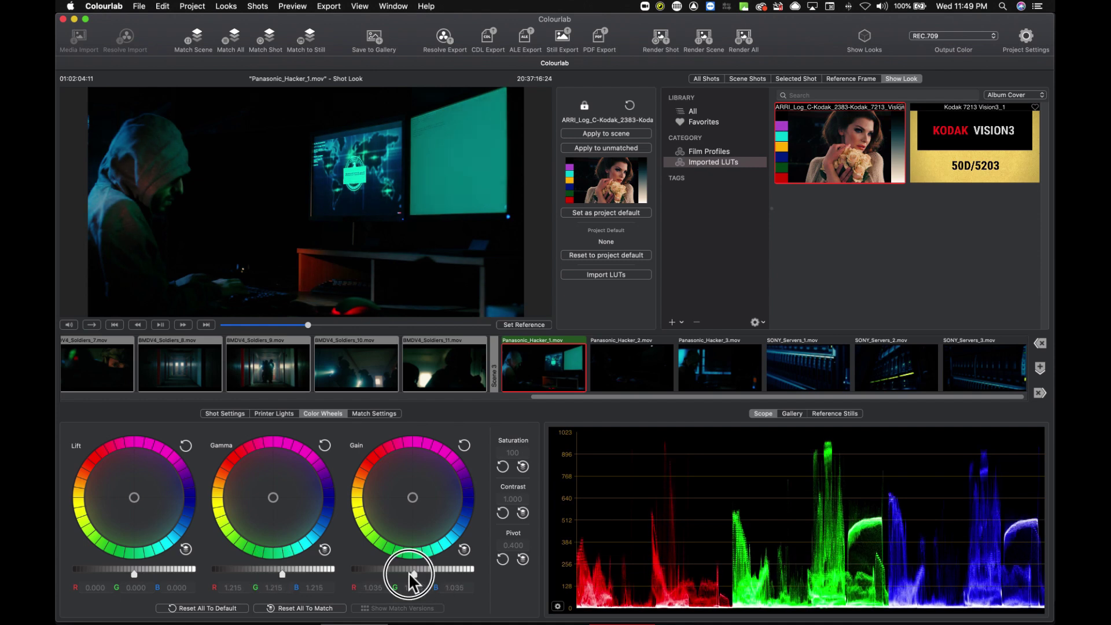
drag(408, 572, 410, 571)
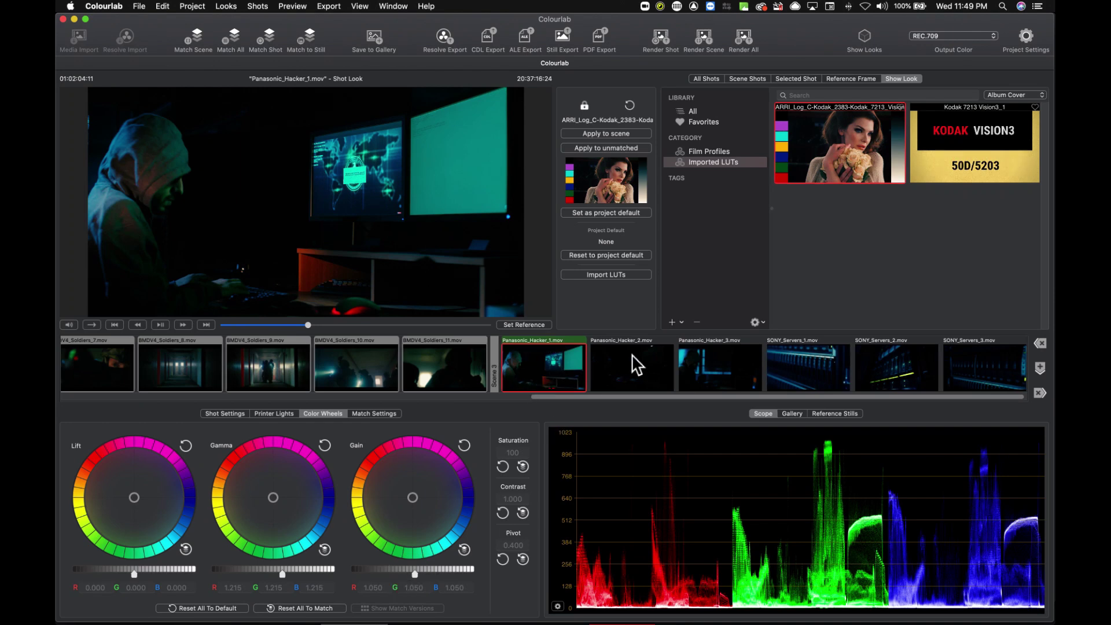
key(super+m)
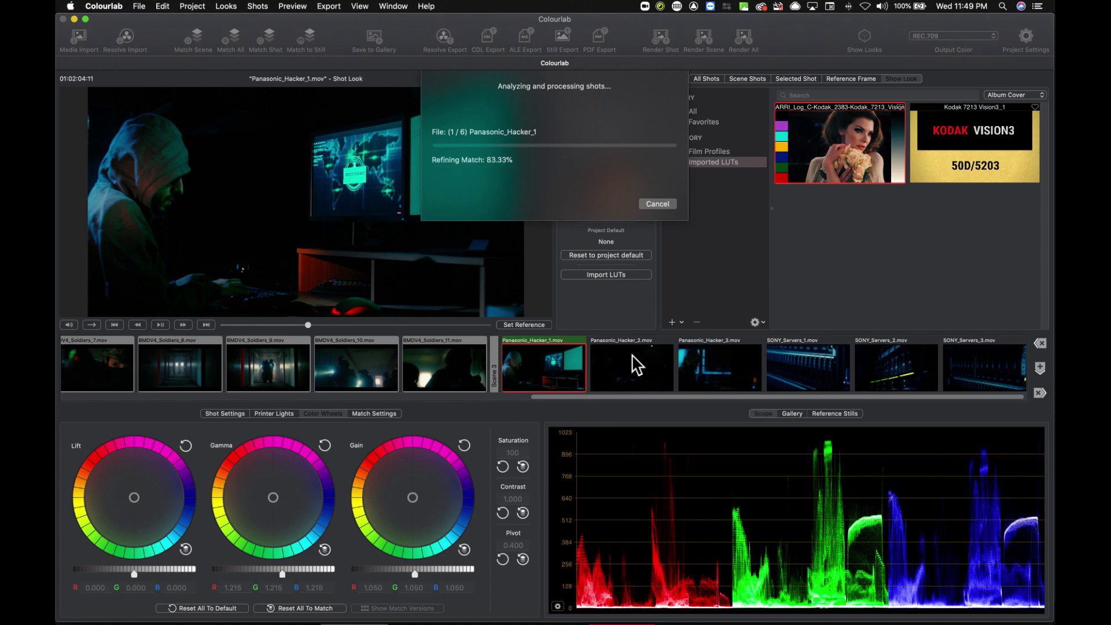
Step: Apply the Dailies match version to Panasonic_Hacker_2, then advance past Hacker_3 to SONY_Servers_1
click(636, 365)
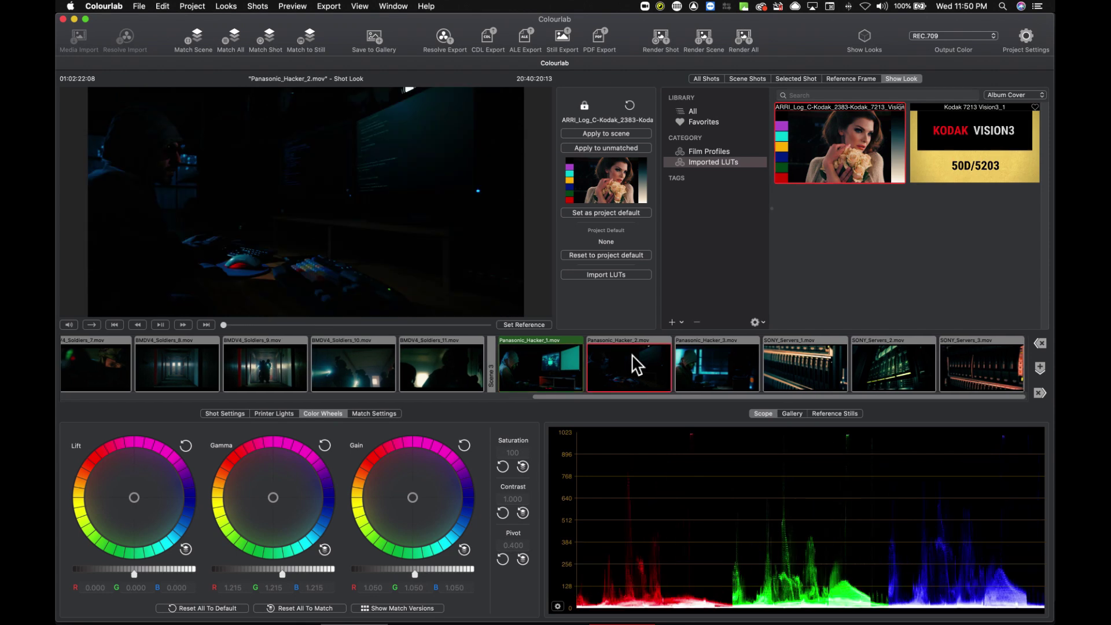
key(space)
key(m)
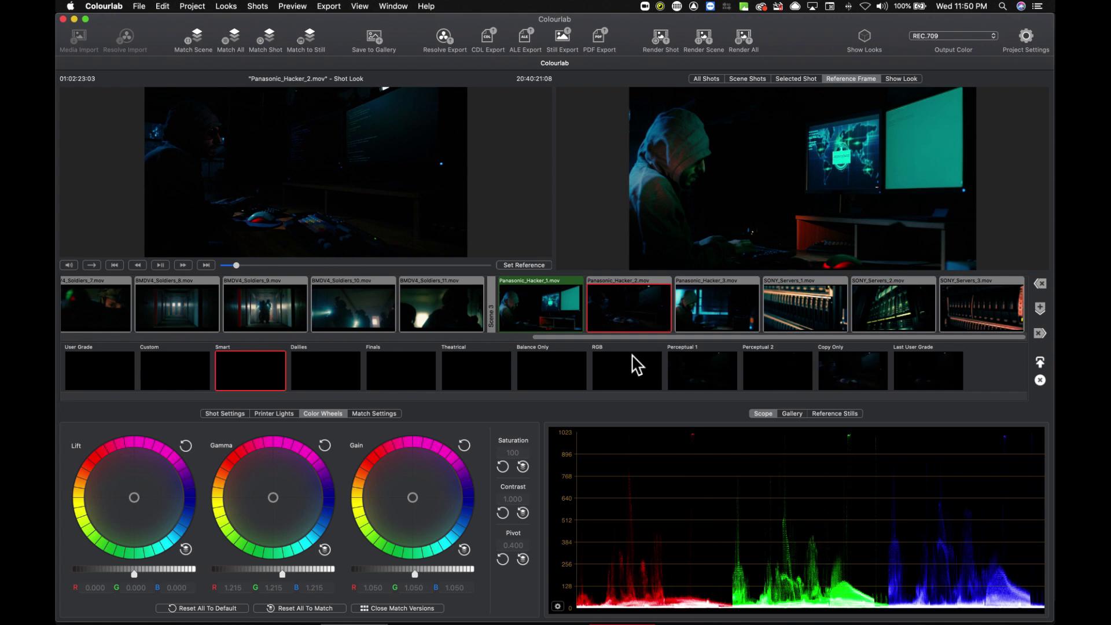
key(Right)
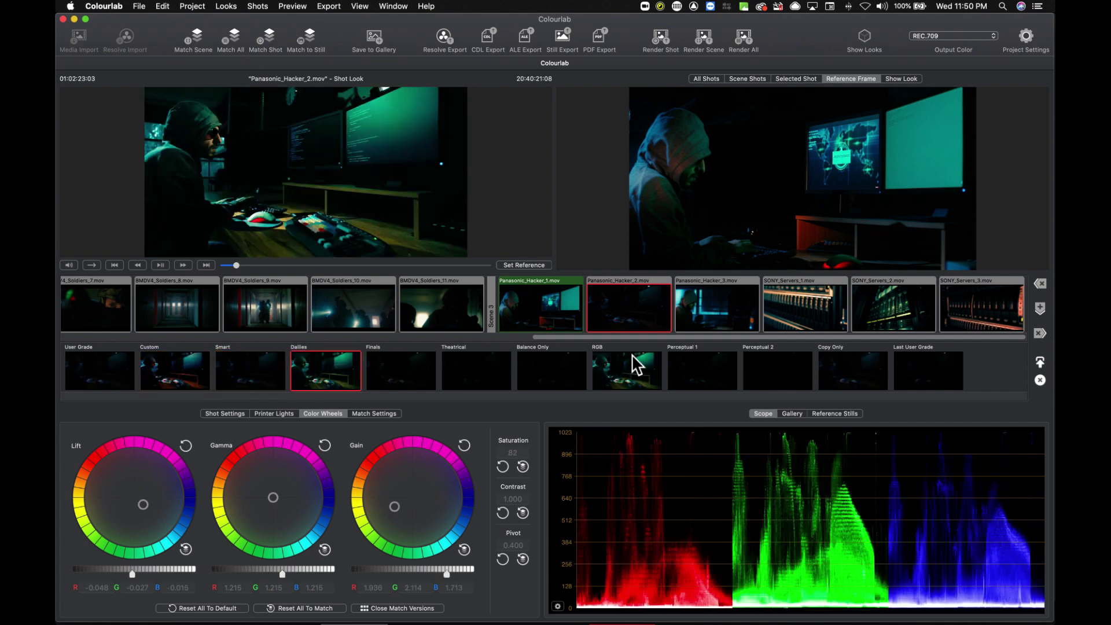
key(Return)
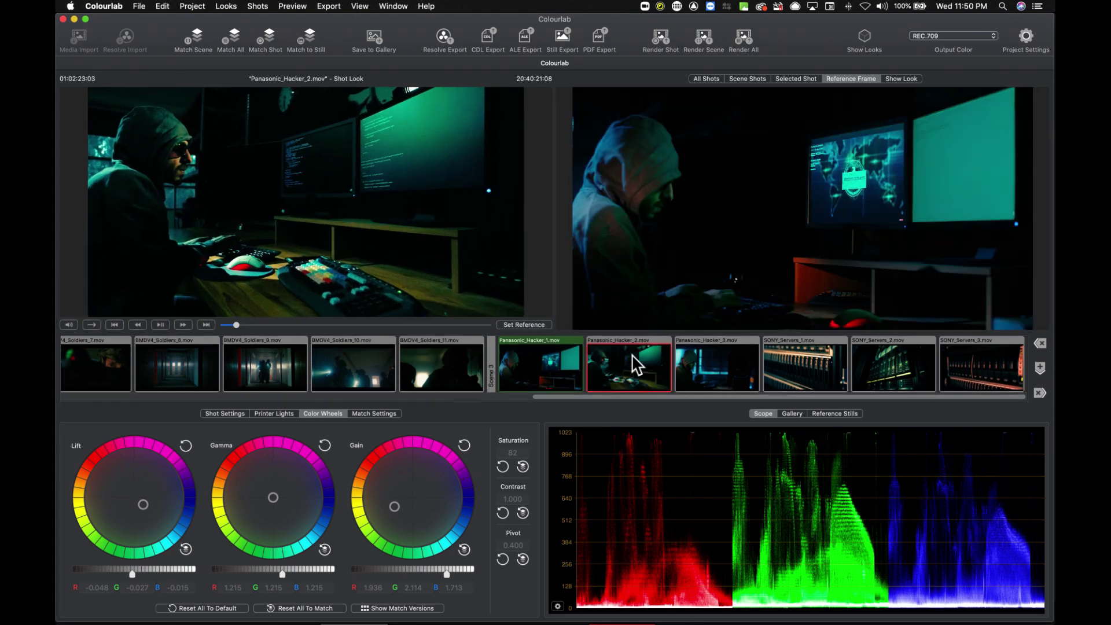
key(Right)
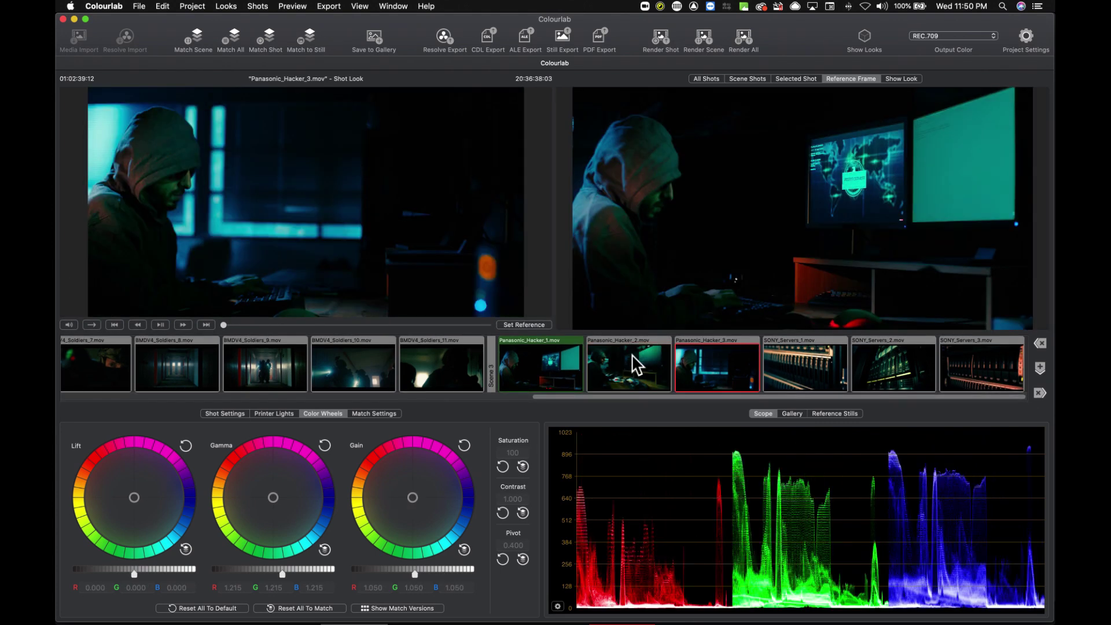
key(Right)
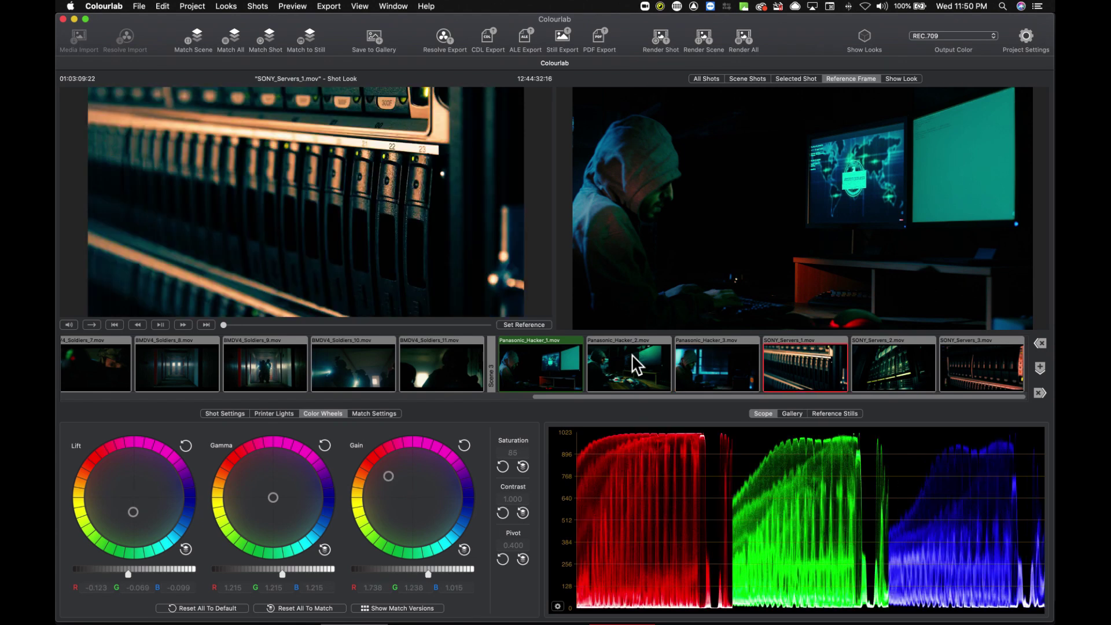
Step: Compare the Dailies, RGB and Perceptual match versions on SONY_Servers_2 and choose RGB
key(space)
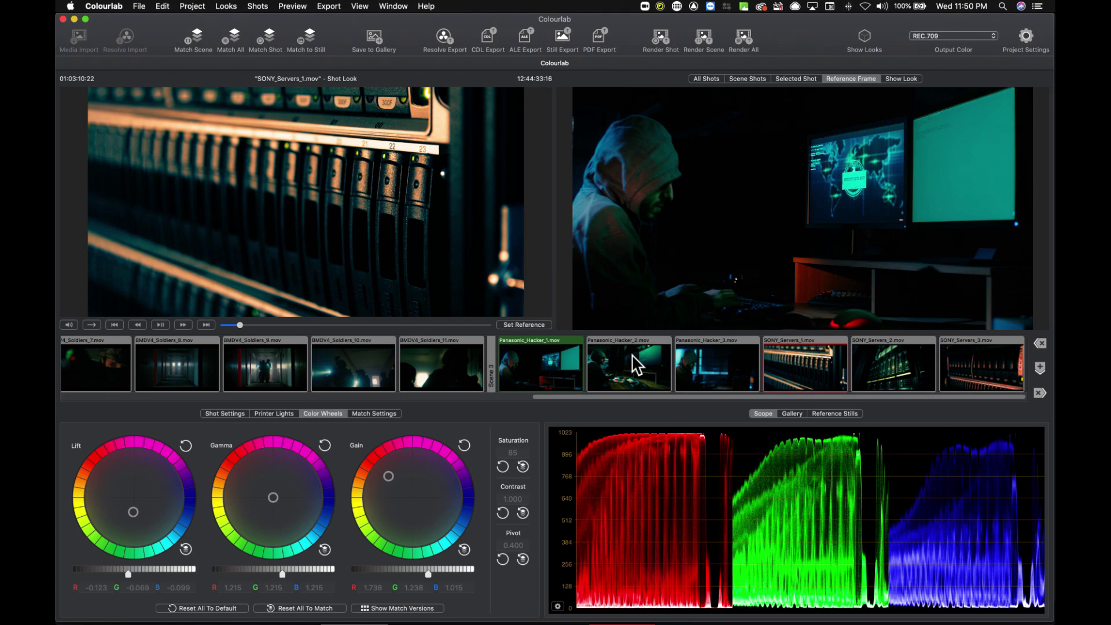
key(Right)
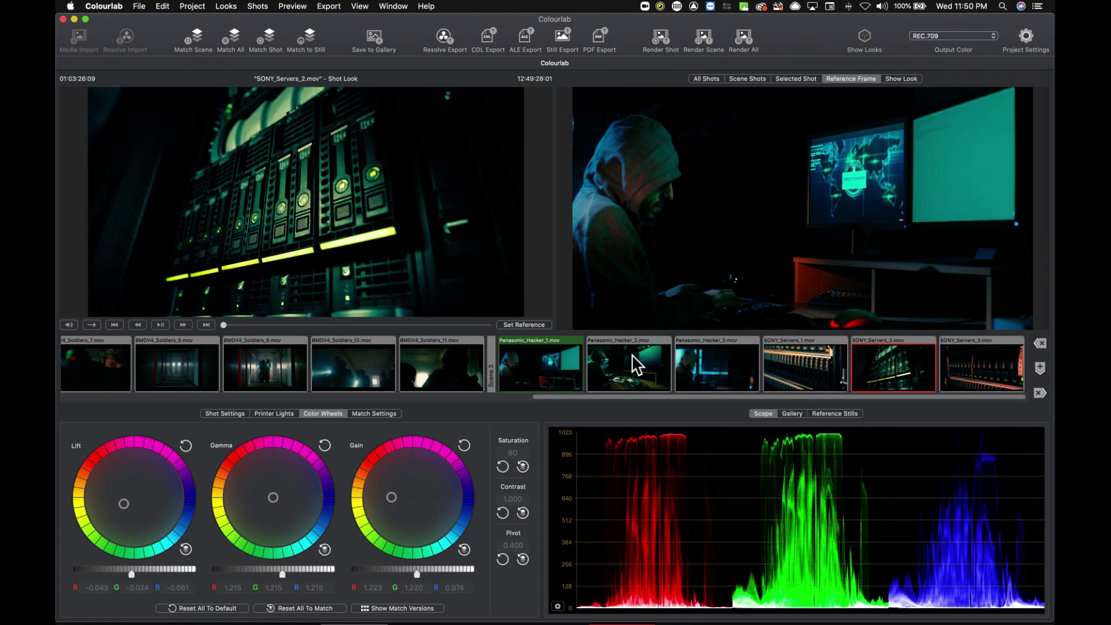
key(v)
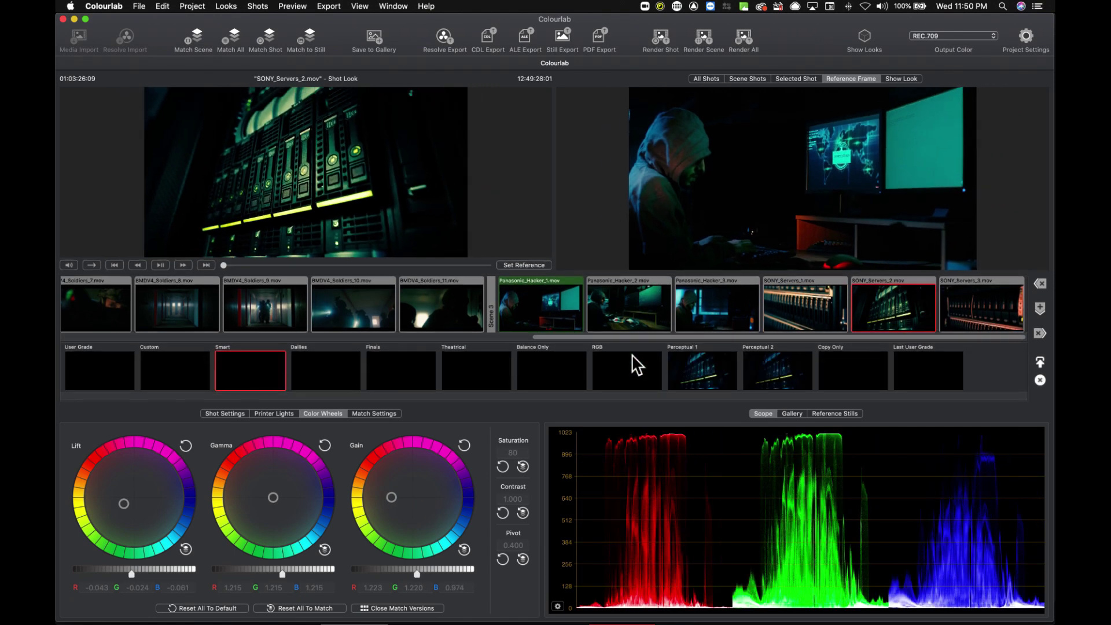
key(Right)
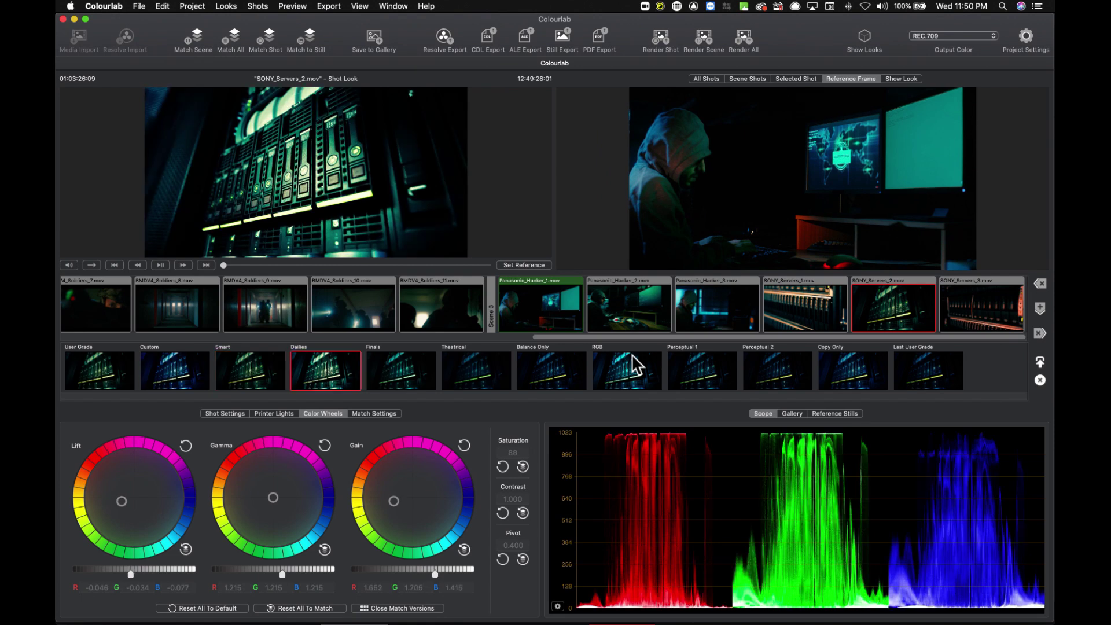
key(Right)
key(Right)
key(Right)
key(Right)
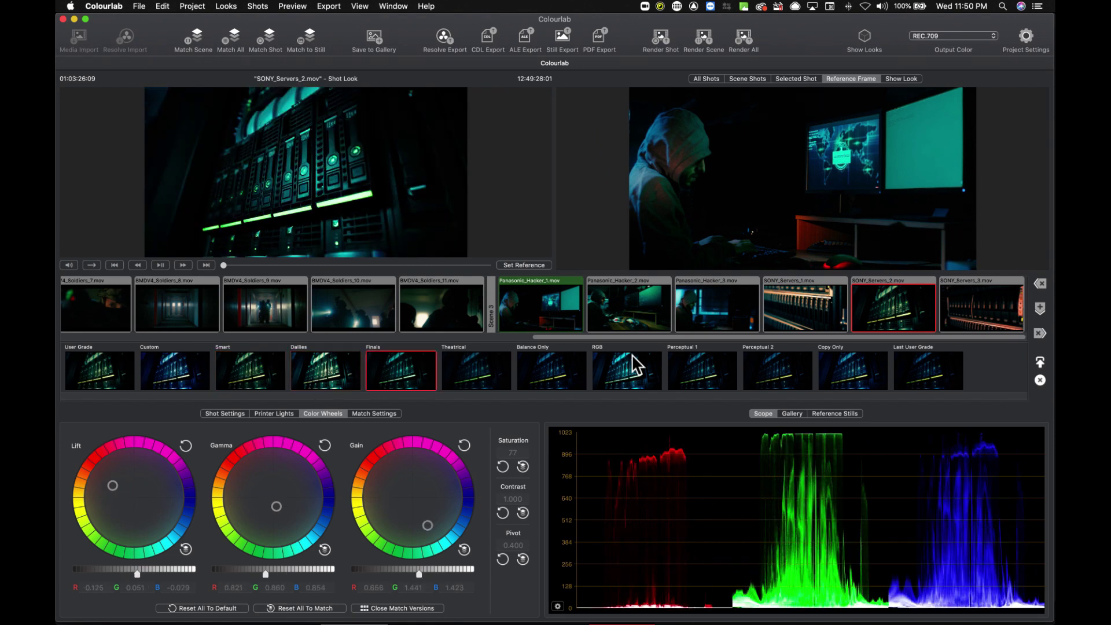
key(Right)
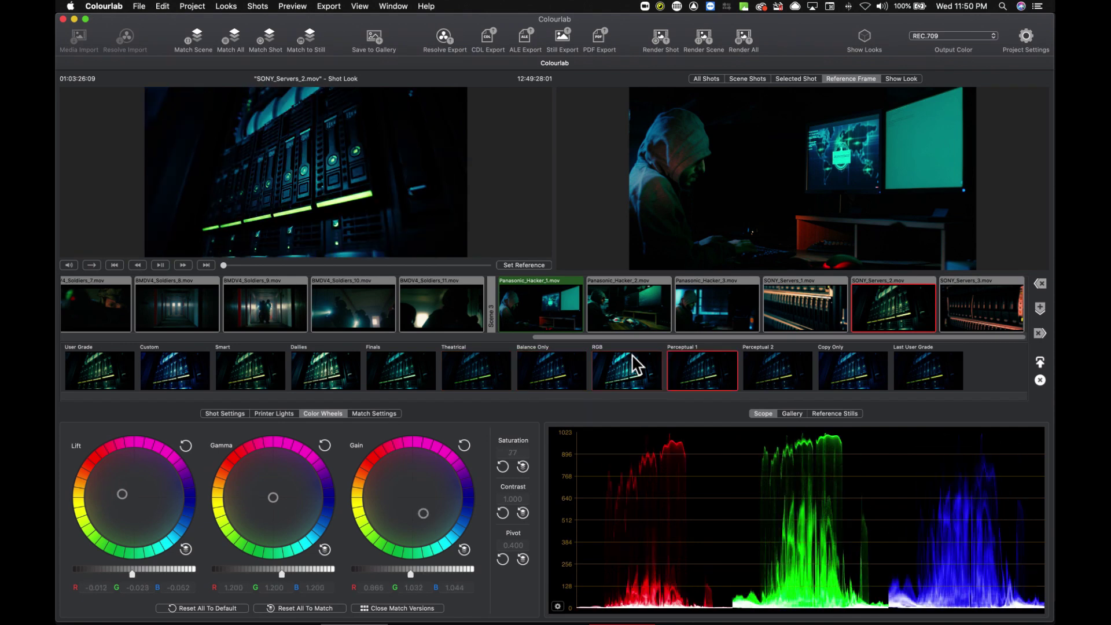
key(Right)
click(636, 365)
key(Return)
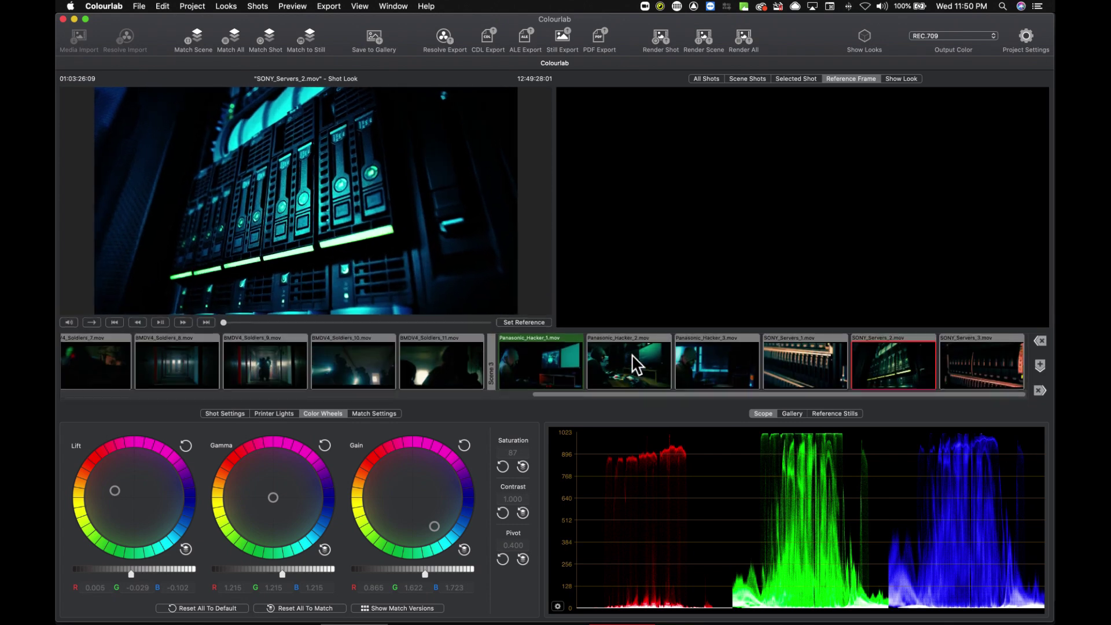
Step: Review the Finals and other match versions on SONY_Servers_3
key(Right)
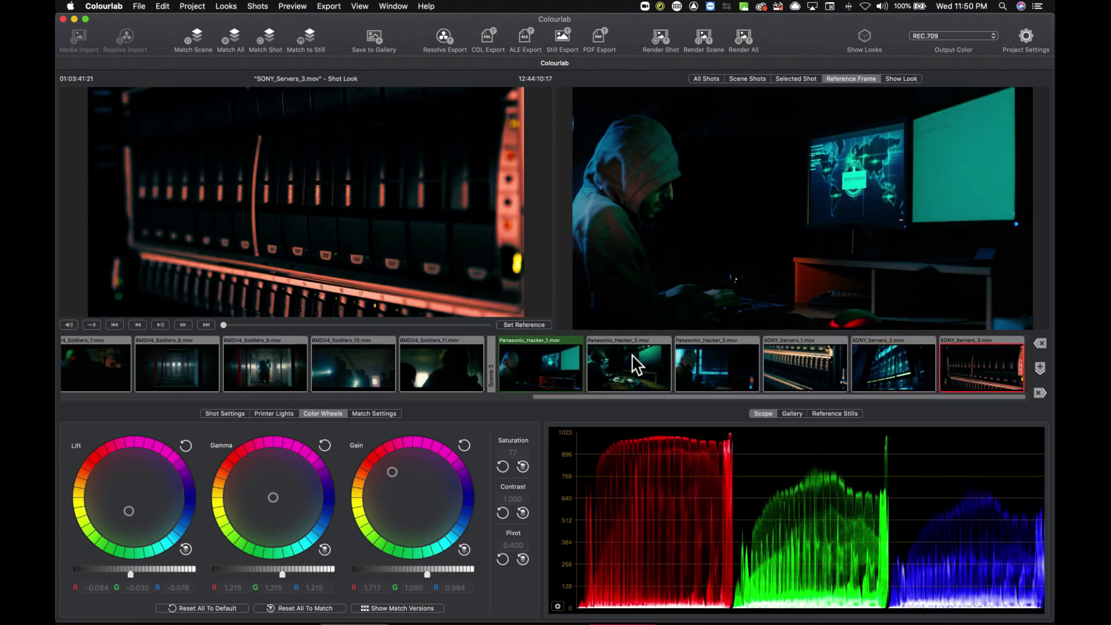
key(Return)
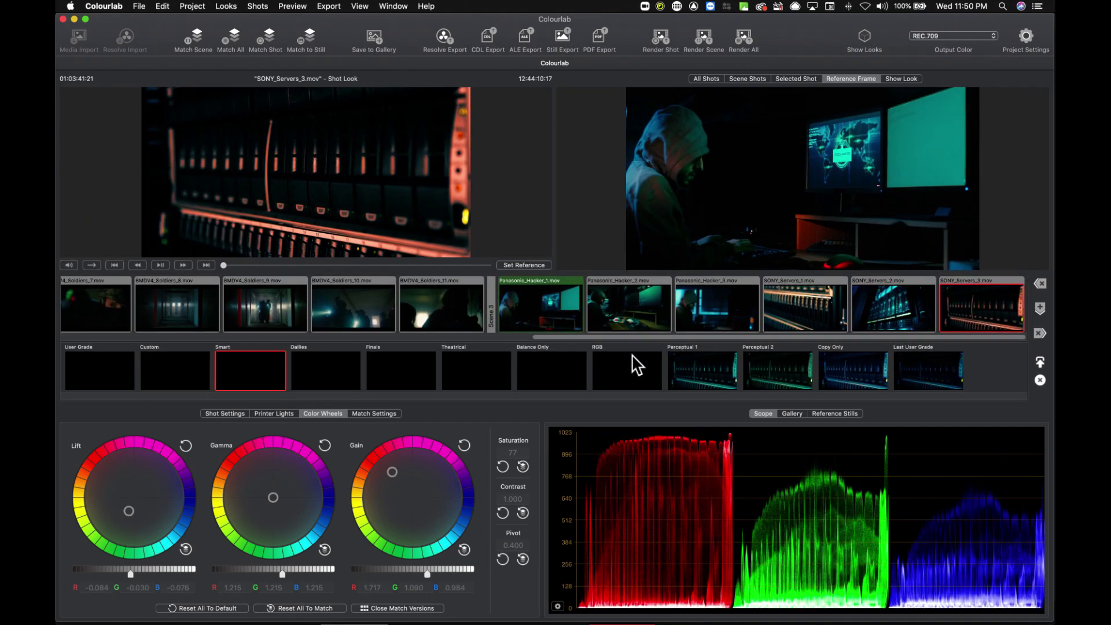
key(Right)
key(Right)
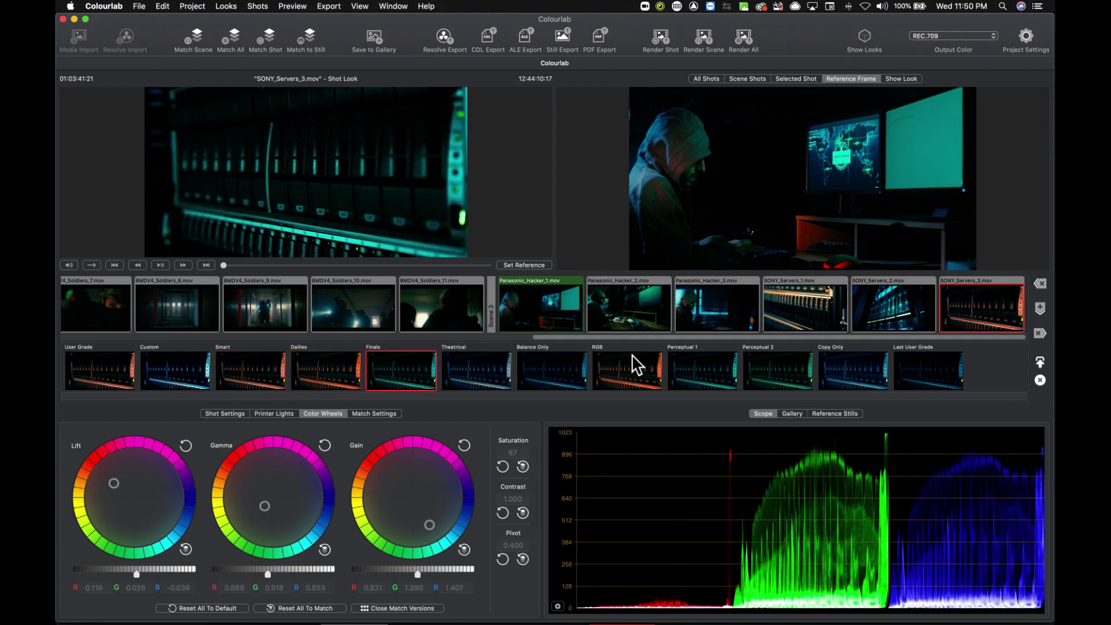
key(Right)
key(Right)
key(Right)
key(Right)
key(Return)
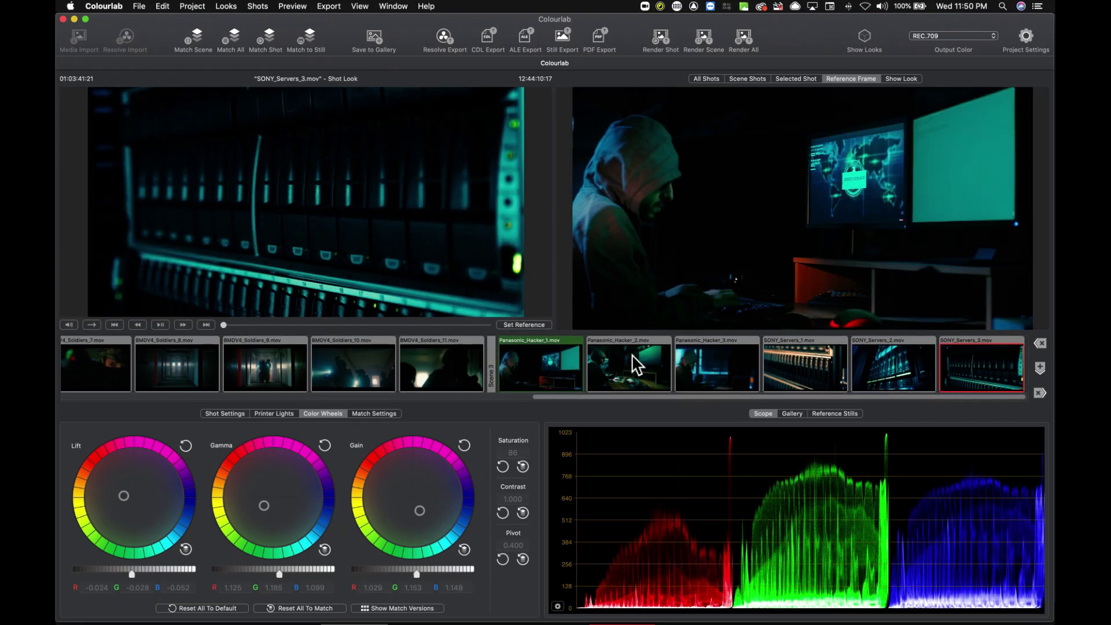
Step: Give SONY_Servers_1 the RGB match version
key(Left)
key(Left)
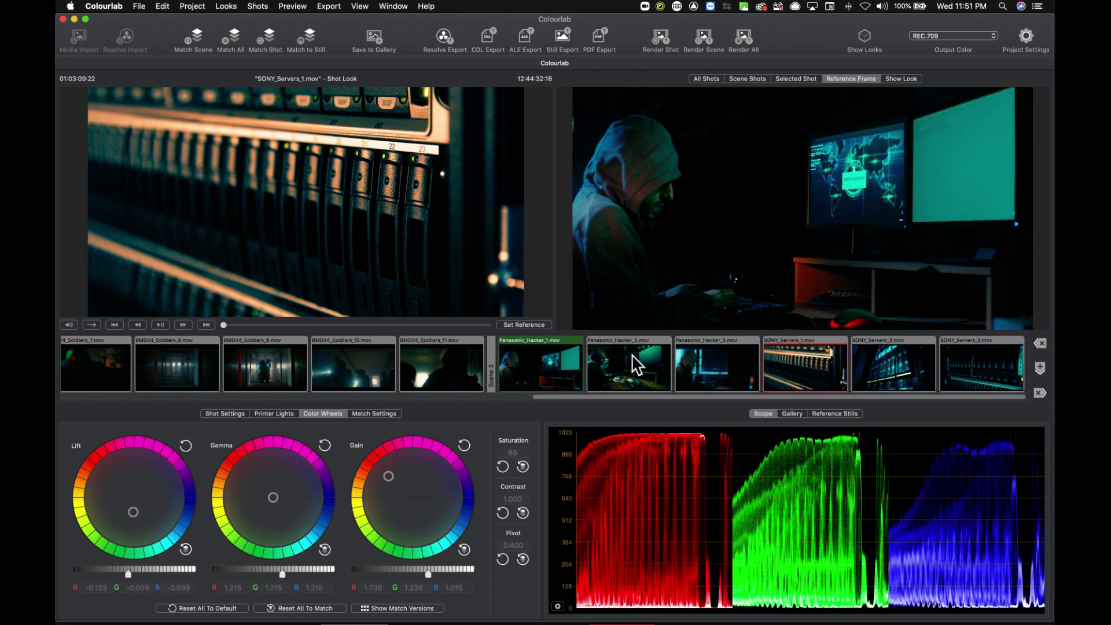
key(v)
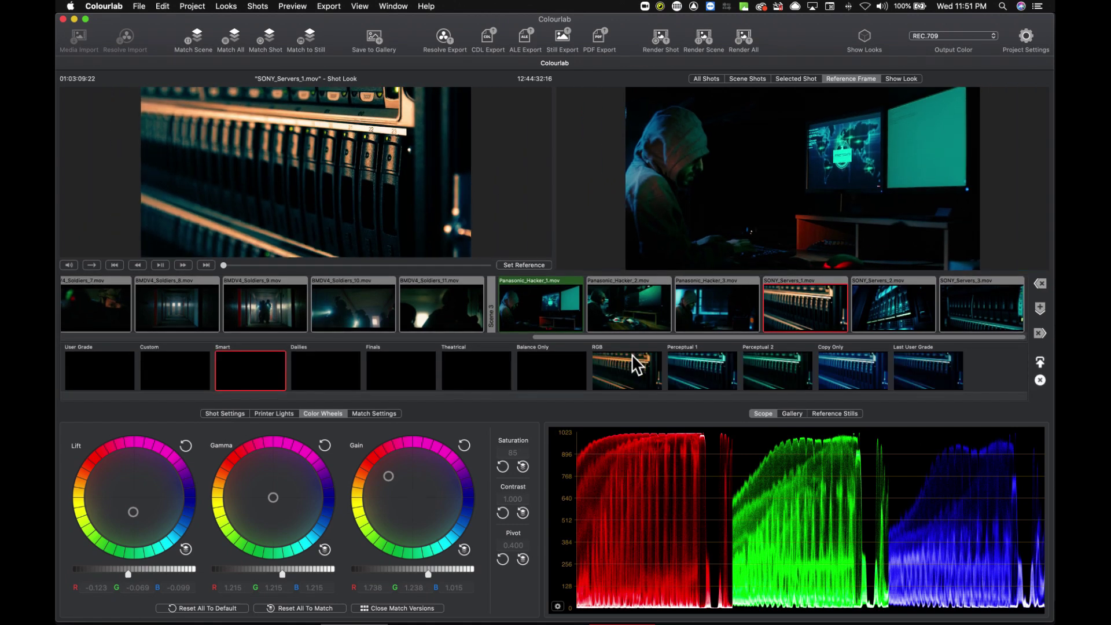
click(636, 365)
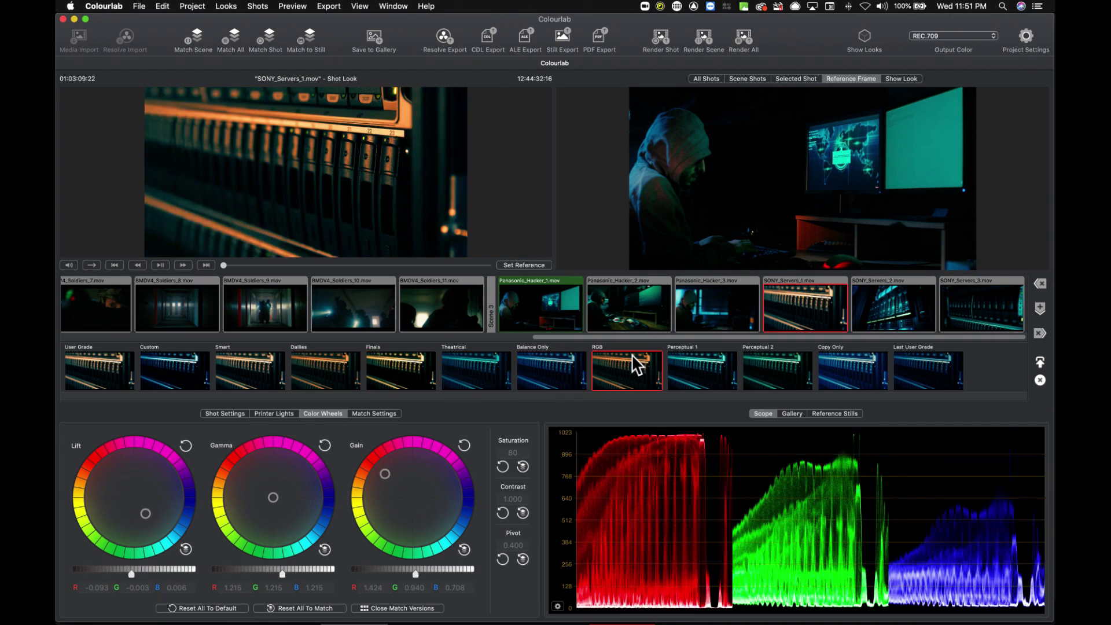
key(v)
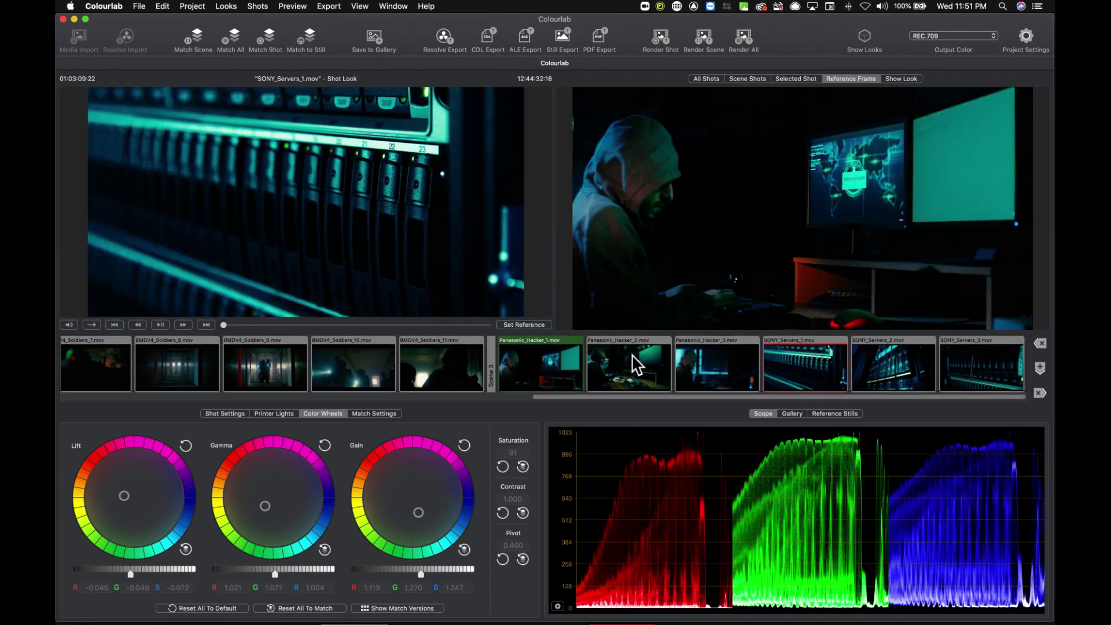
Step: Step back through the Panasonic_Hacker shots and settle on Panasonic_Hacker_2
key(Right)
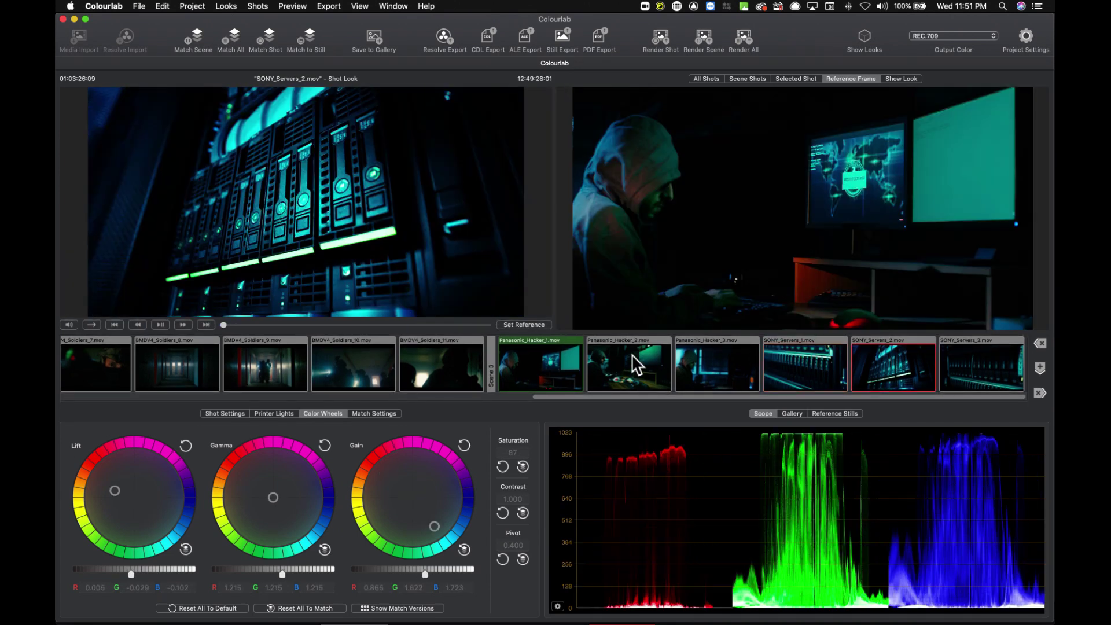
key(Left)
key(Left)
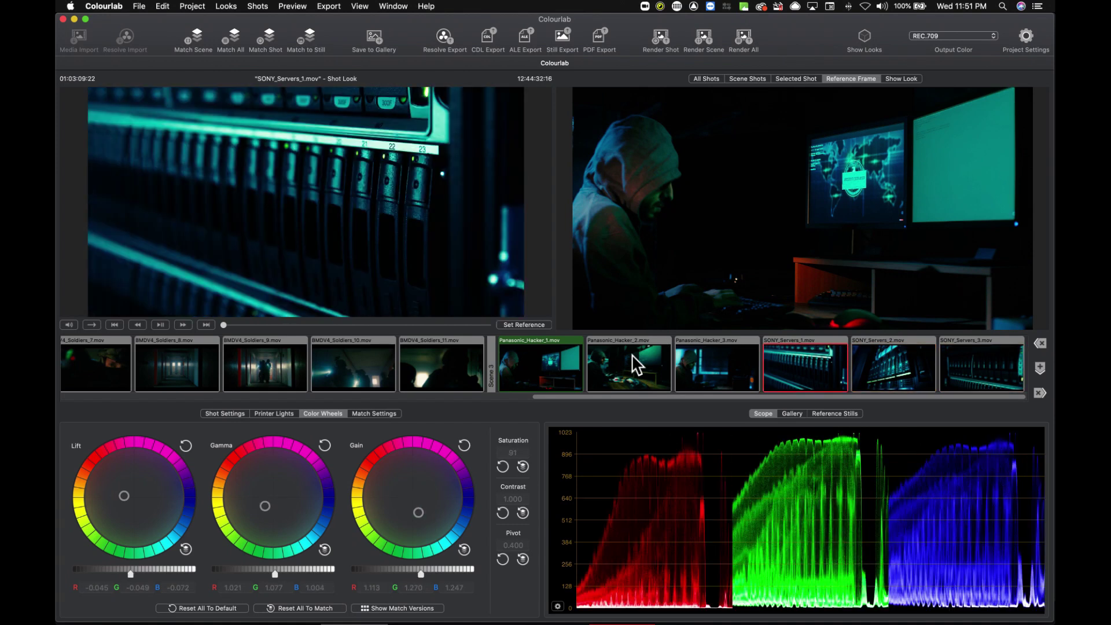
key(Left)
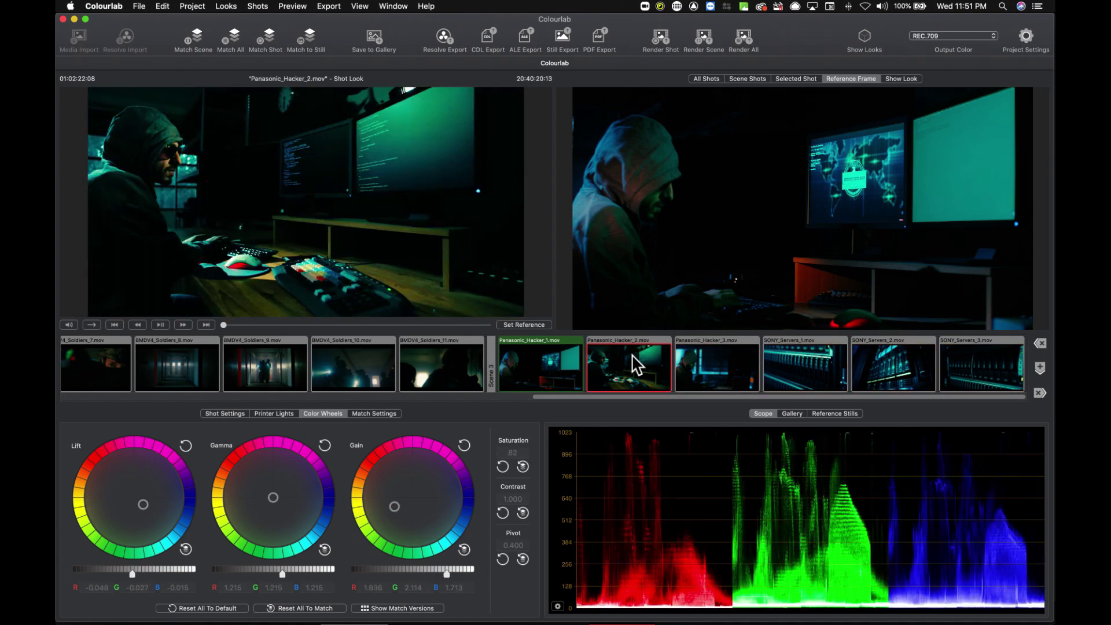
key(Left)
key(Right)
Step: Lower Panasonic_Hacker_2's overall printer light L to -7.000, then view a later frame
click(513, 449)
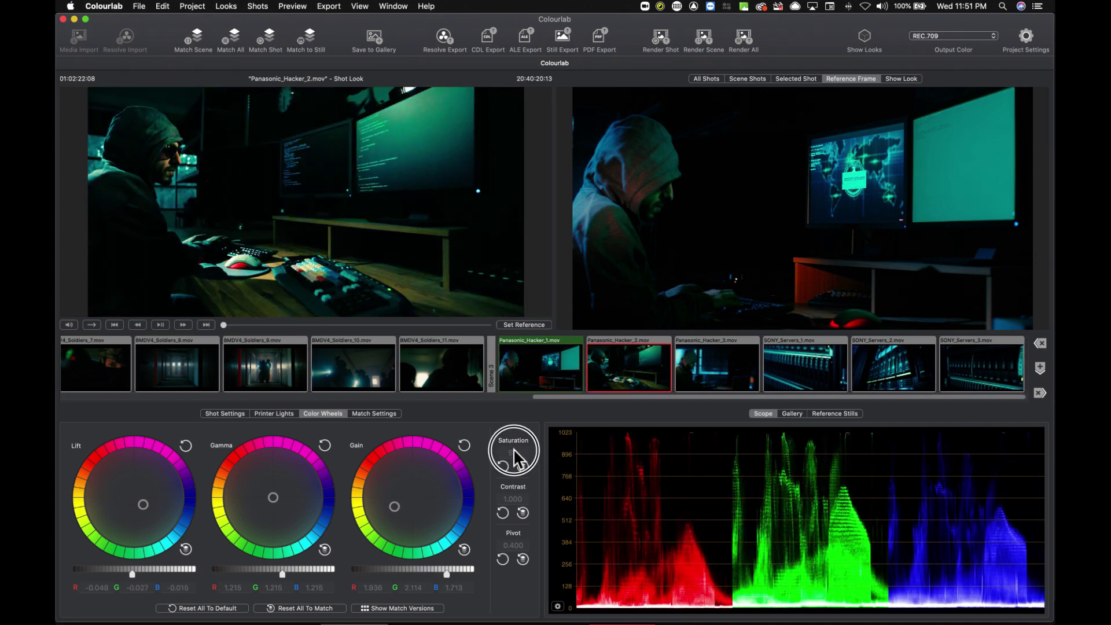
click(255, 414)
click(94, 588)
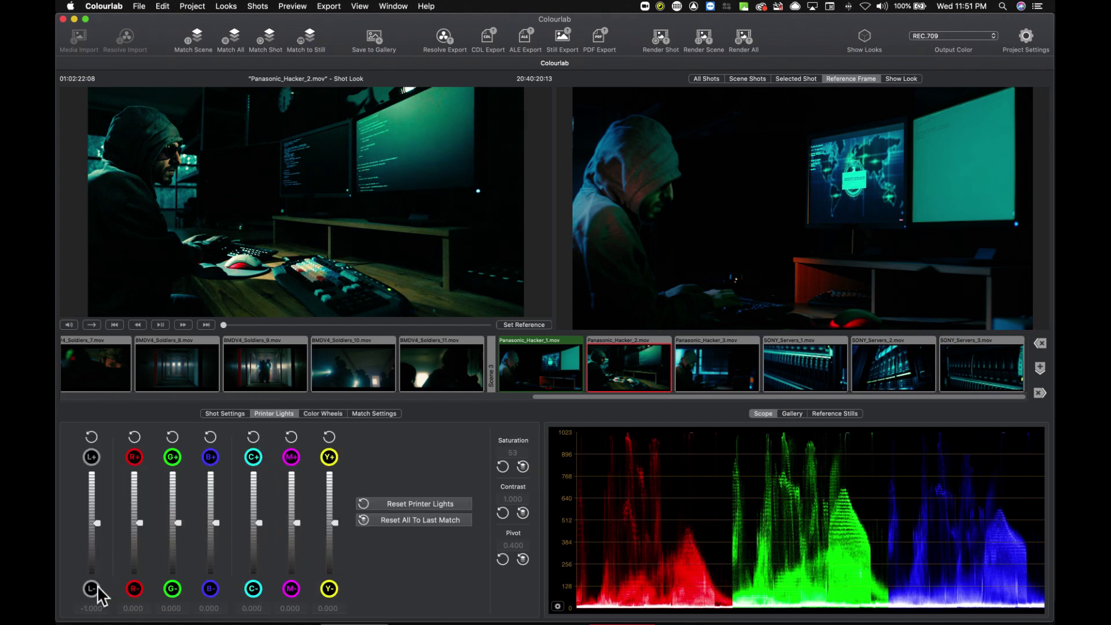
click(97, 588)
click(98, 588)
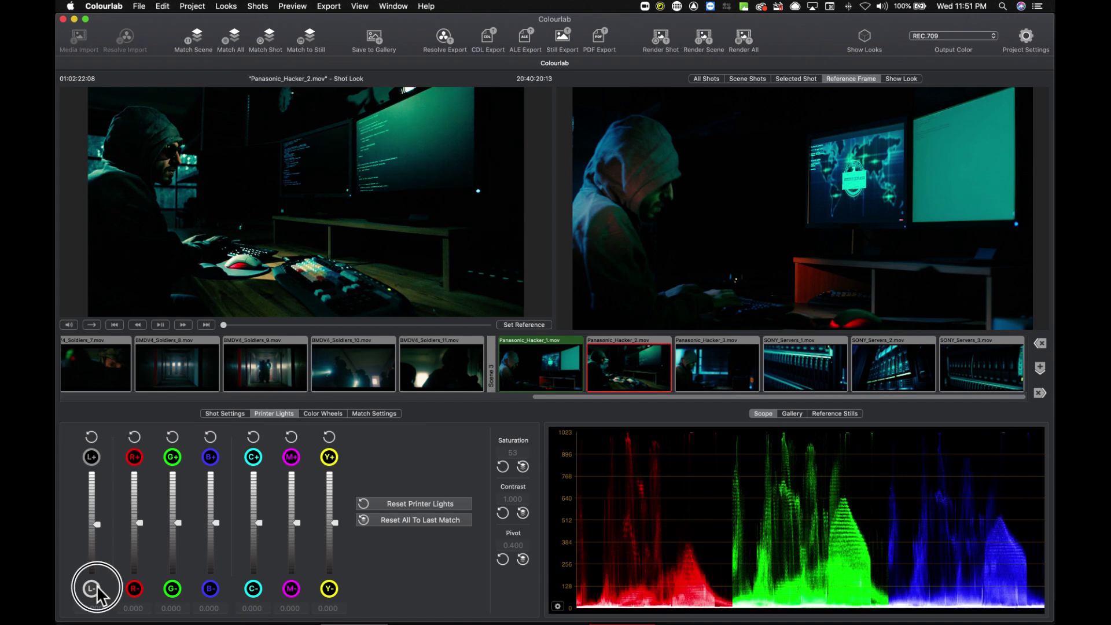
click(96, 588)
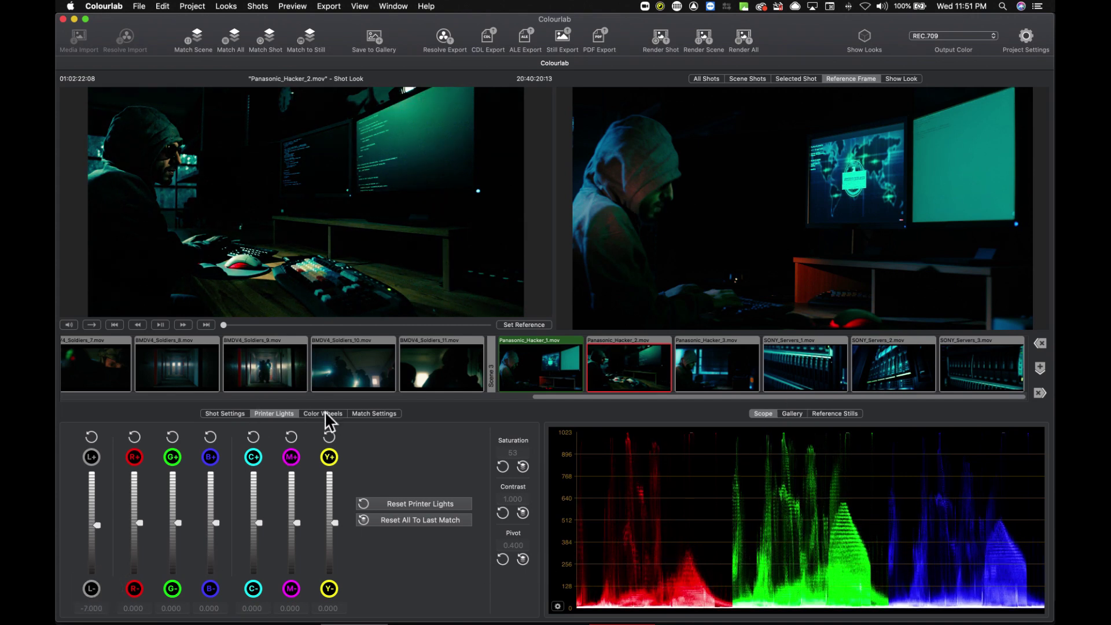
click(297, 325)
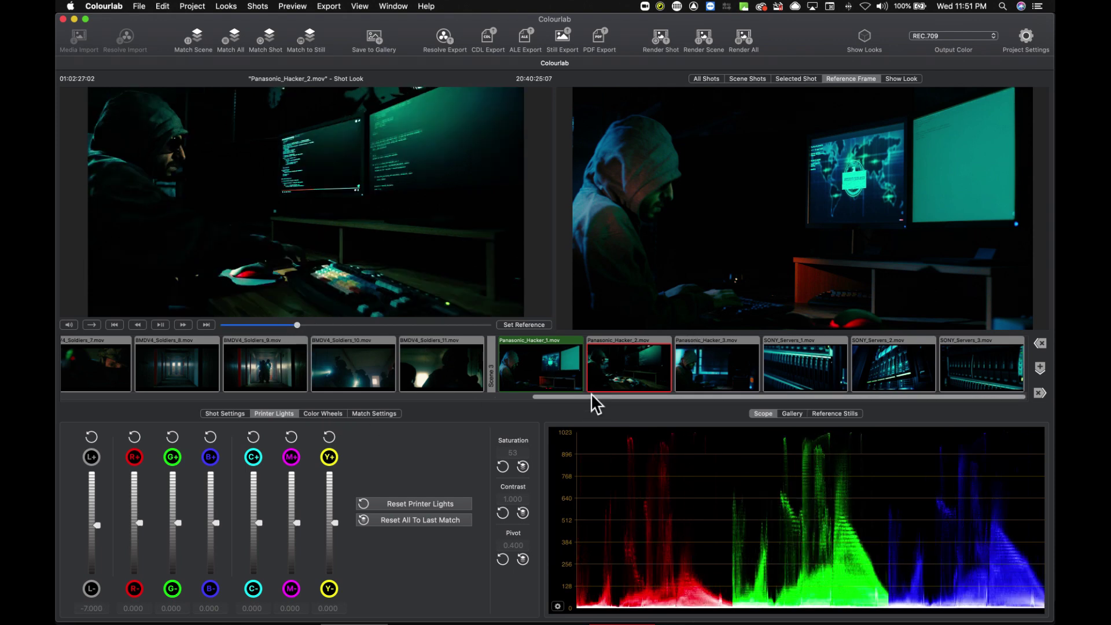
Step: Review the Scene 1 and 2 matches, BMD_Buildings_1 through BMDV4_Soldiers_6
drag(592, 397, 137, 398)
click(137, 366)
click(189, 363)
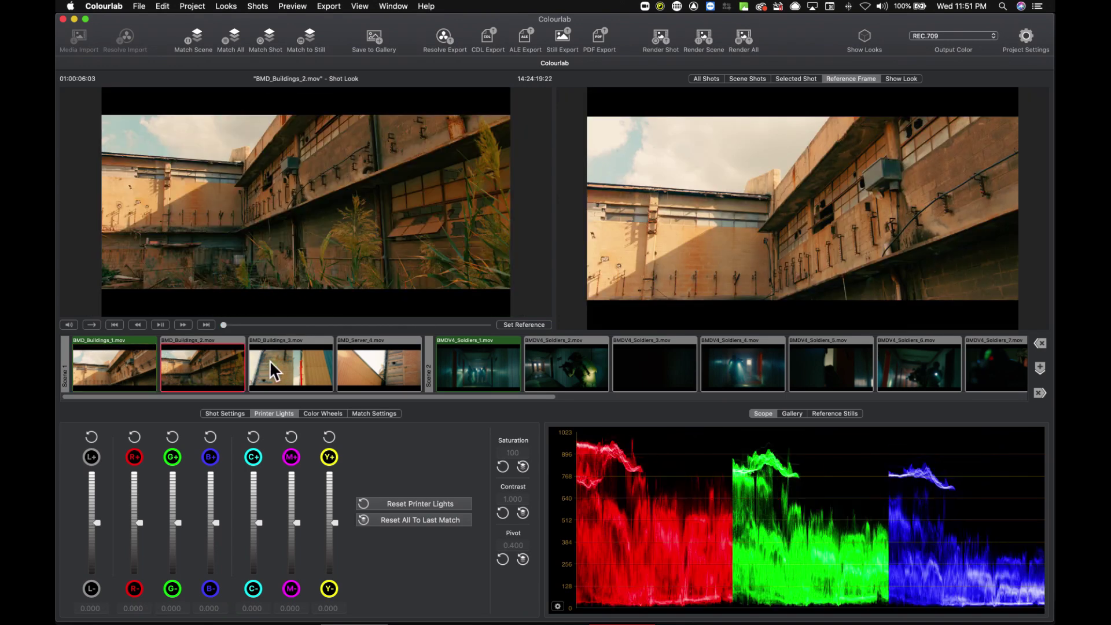
click(287, 372)
click(366, 367)
click(482, 375)
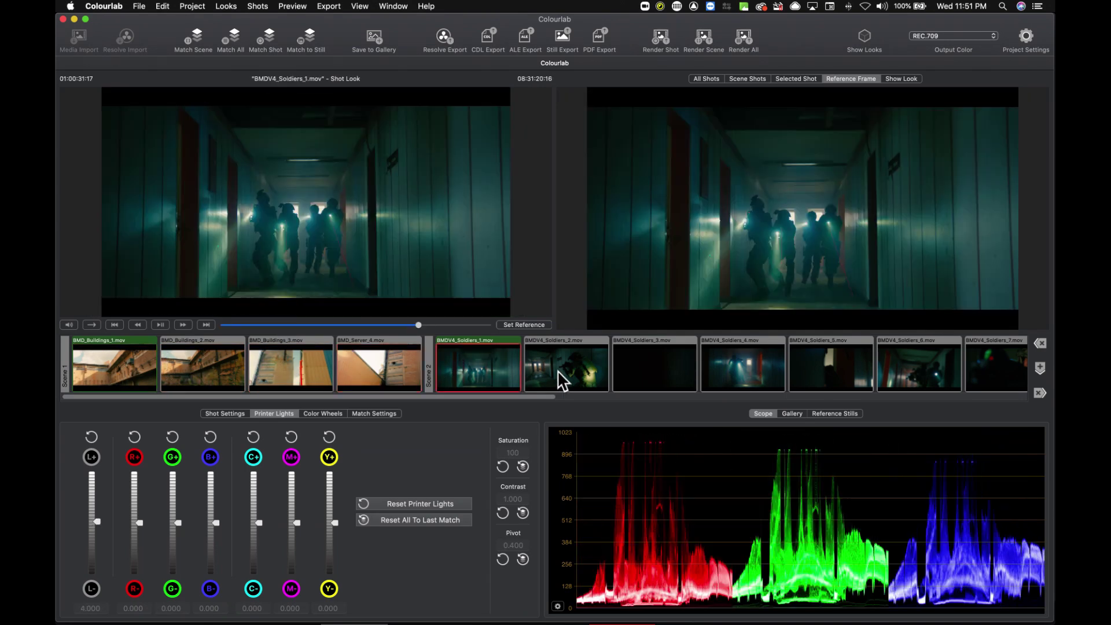
click(557, 380)
click(652, 370)
click(734, 367)
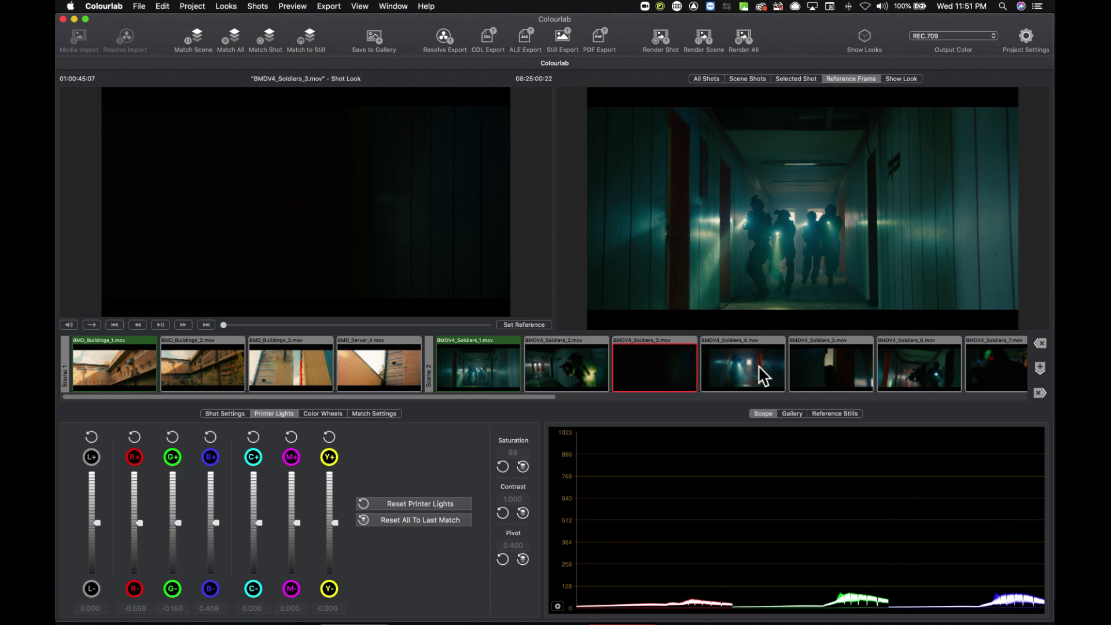
click(781, 366)
click(854, 372)
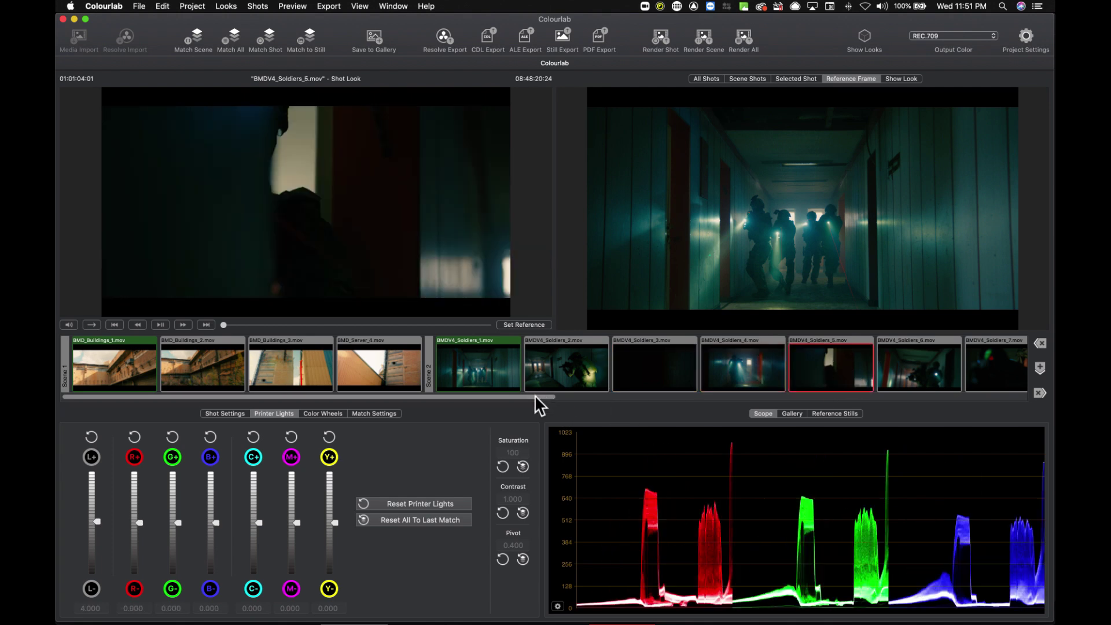
Step: Review the Scene 3 matches on Panasonic_Hacker_1 and Panasonic_Hacker_3
drag(536, 398, 987, 422)
click(588, 376)
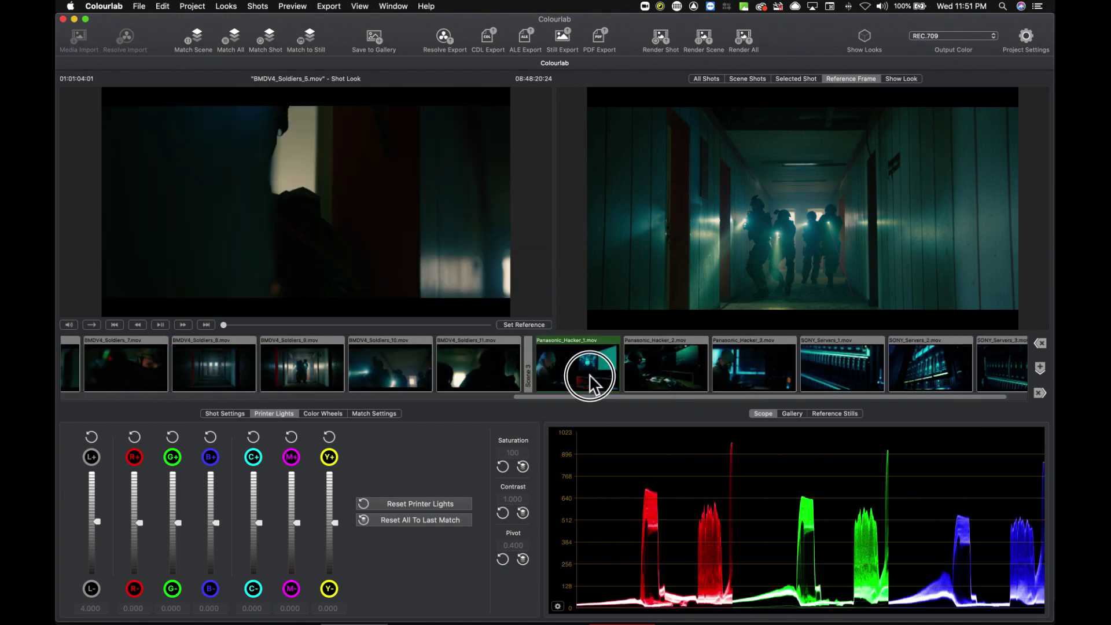
click(759, 377)
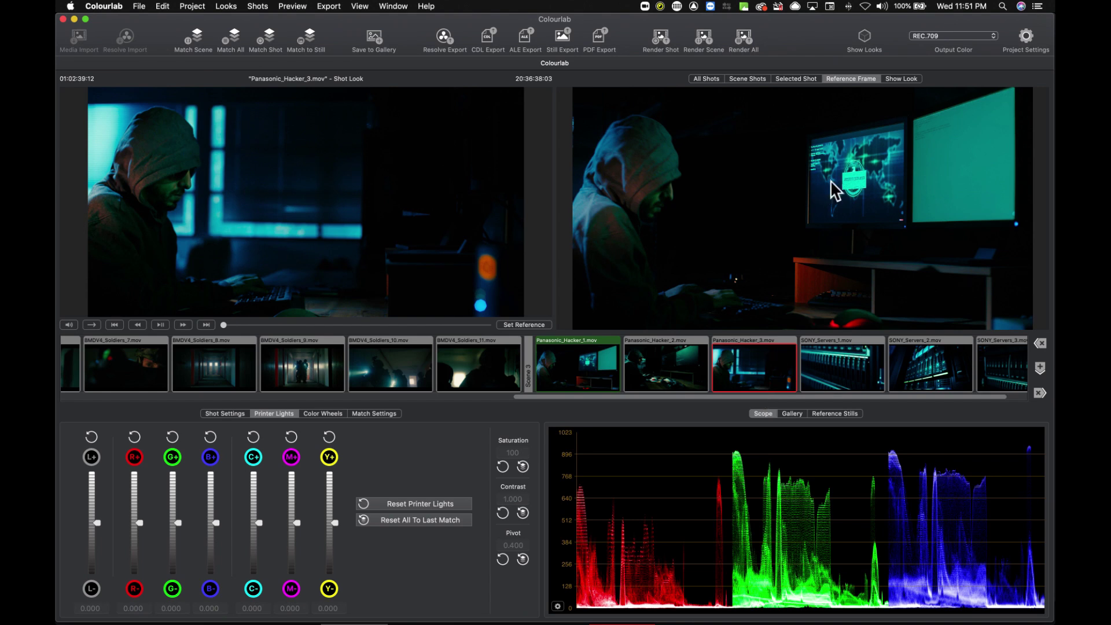
Step: Render all shots as h.265 at 1920 x 1080 in HDR 10 and start rendering
click(741, 38)
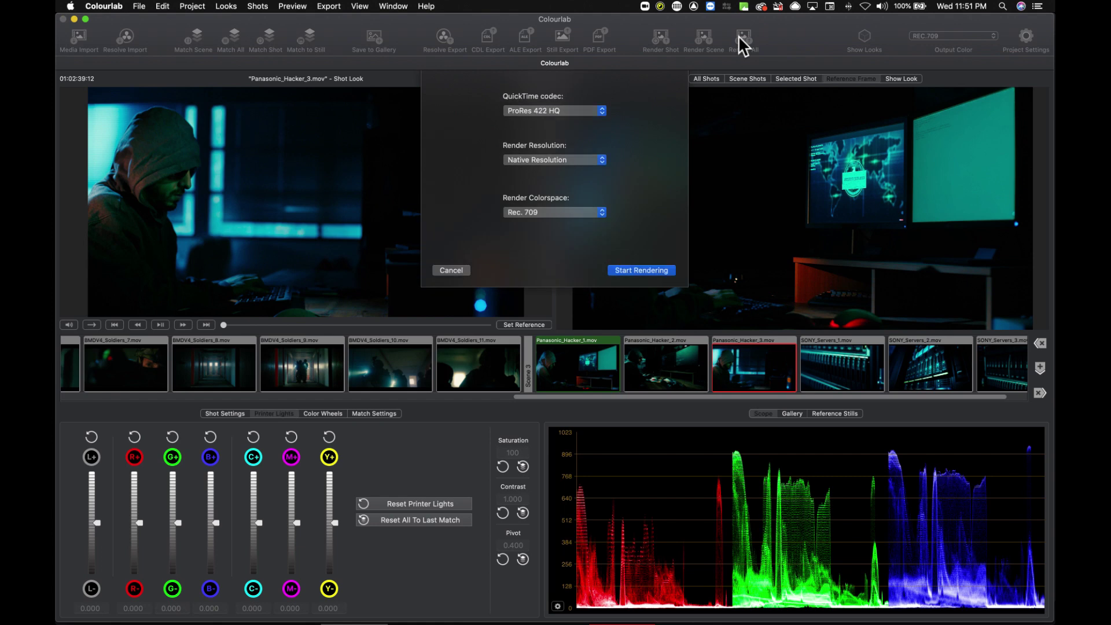
click(563, 106)
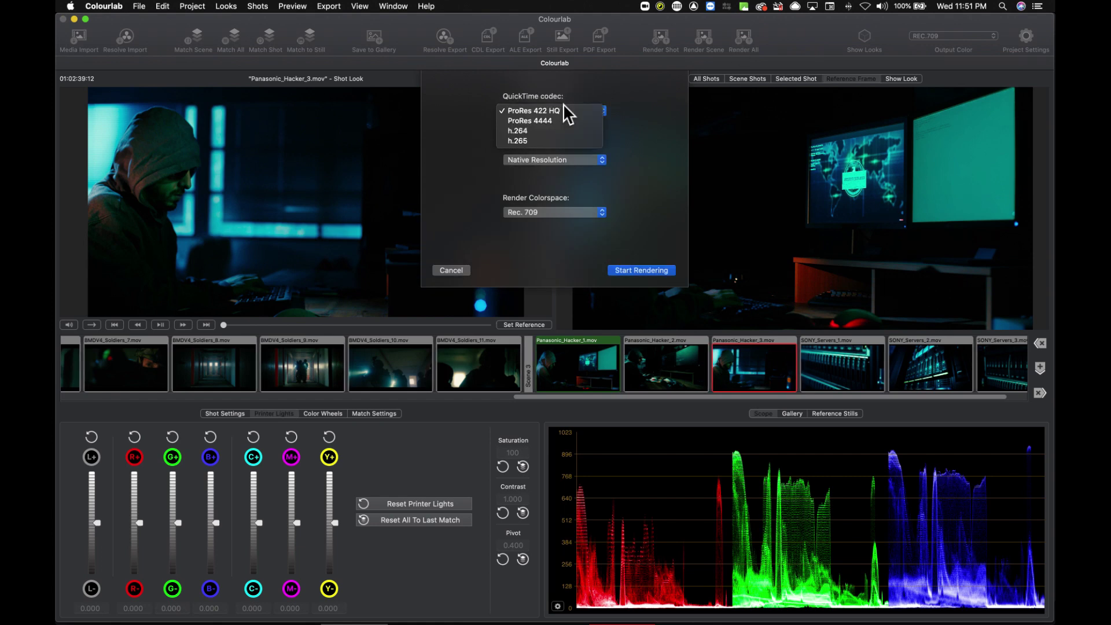
click(548, 141)
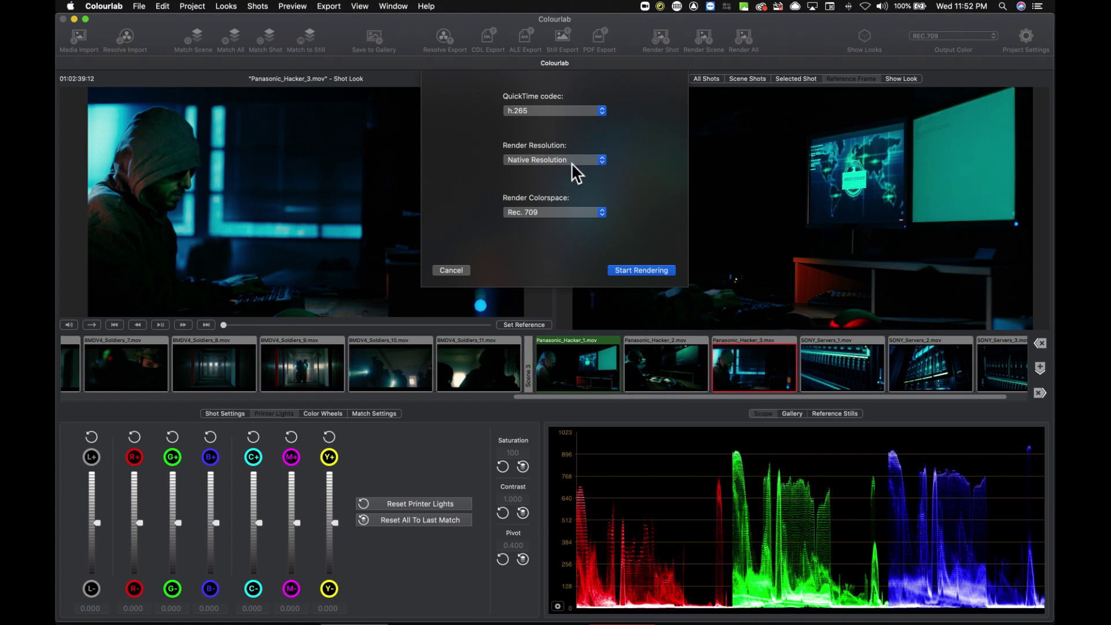
click(570, 159)
click(567, 169)
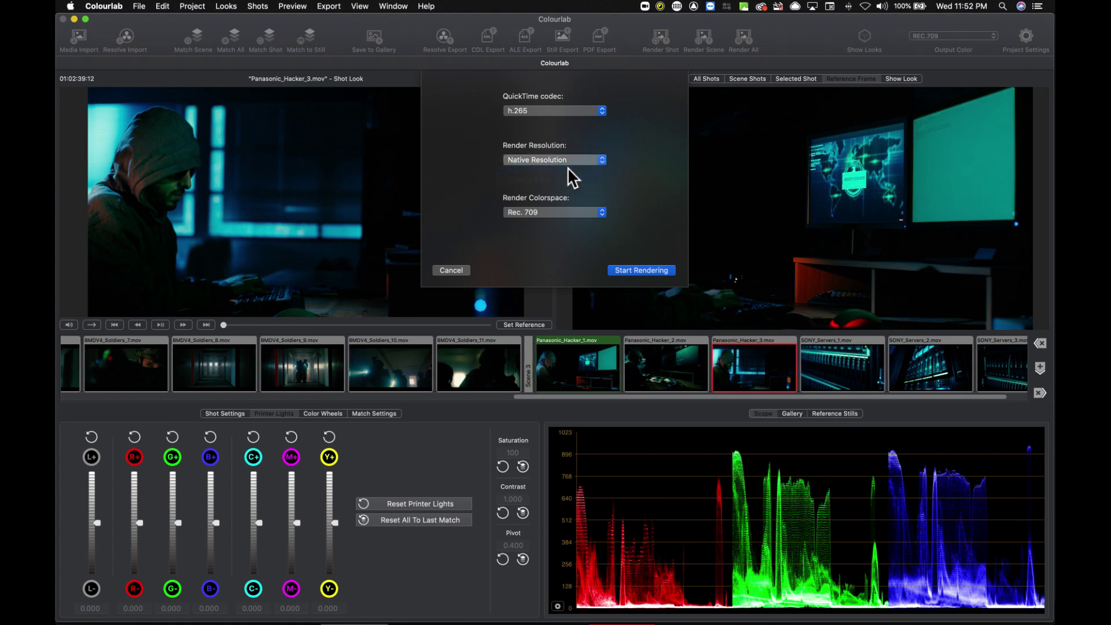
click(552, 212)
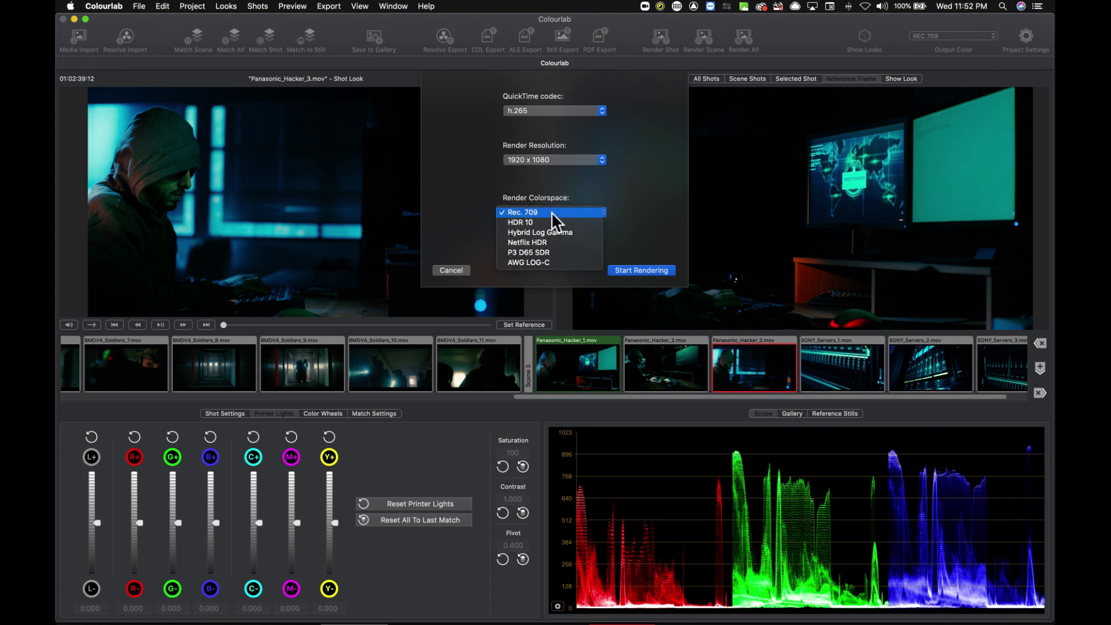
click(551, 220)
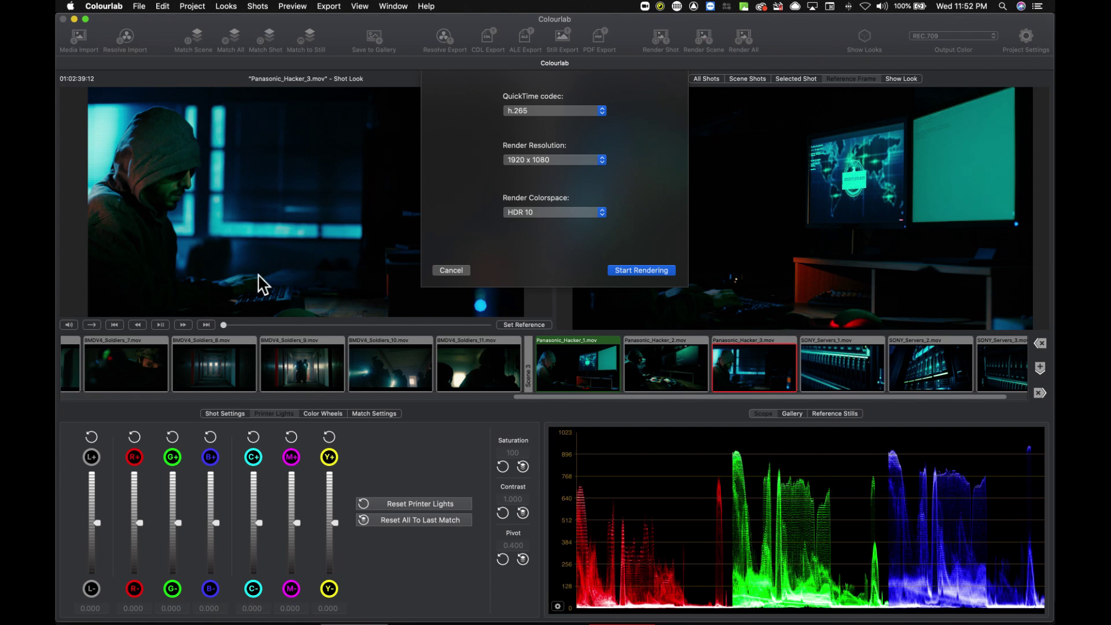
click(632, 269)
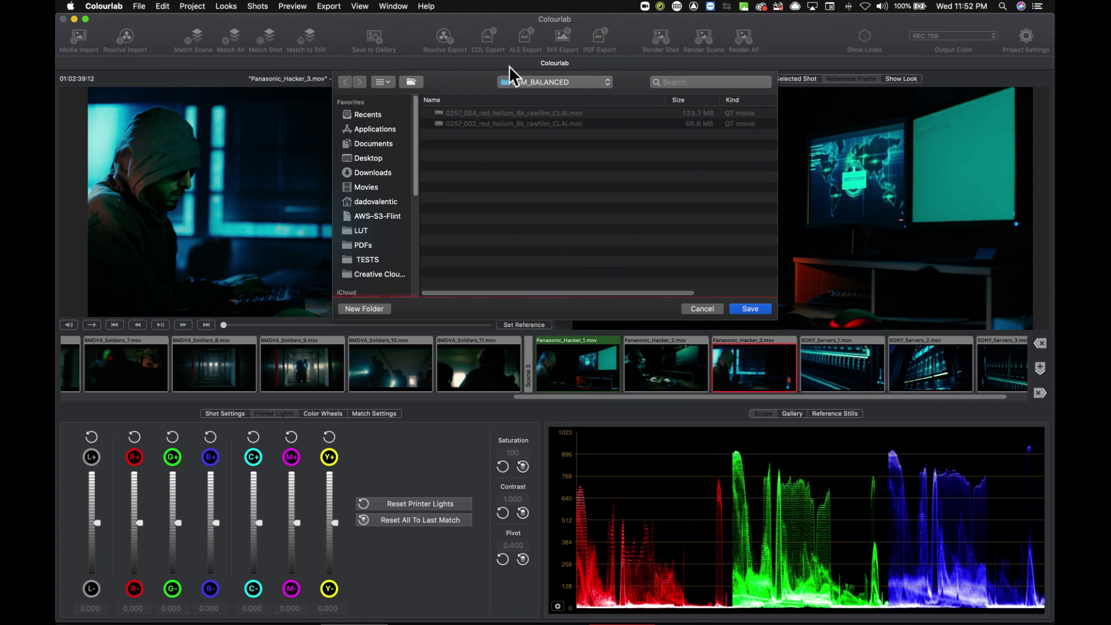
Step: Save the renders into a new Dailies folder inside +MASTERING
click(550, 82)
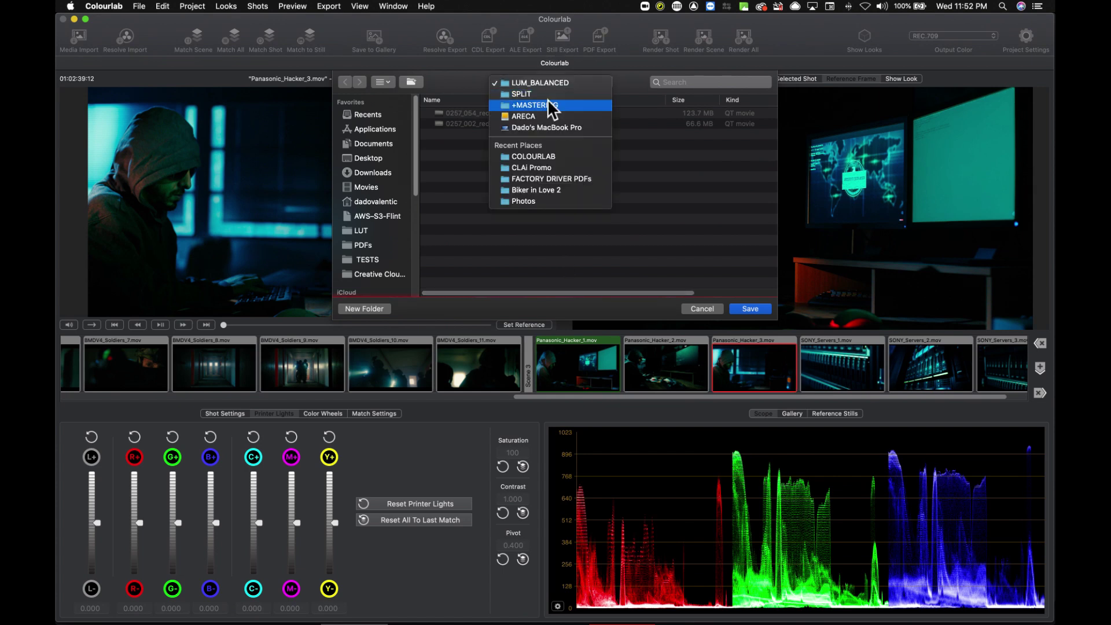
click(549, 104)
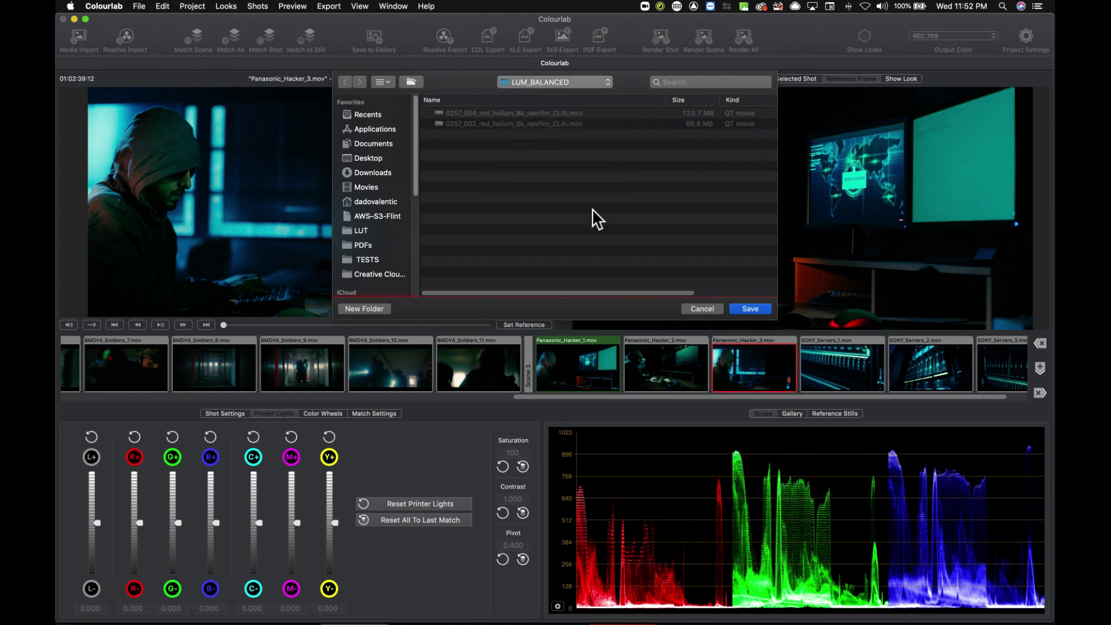
click(367, 307)
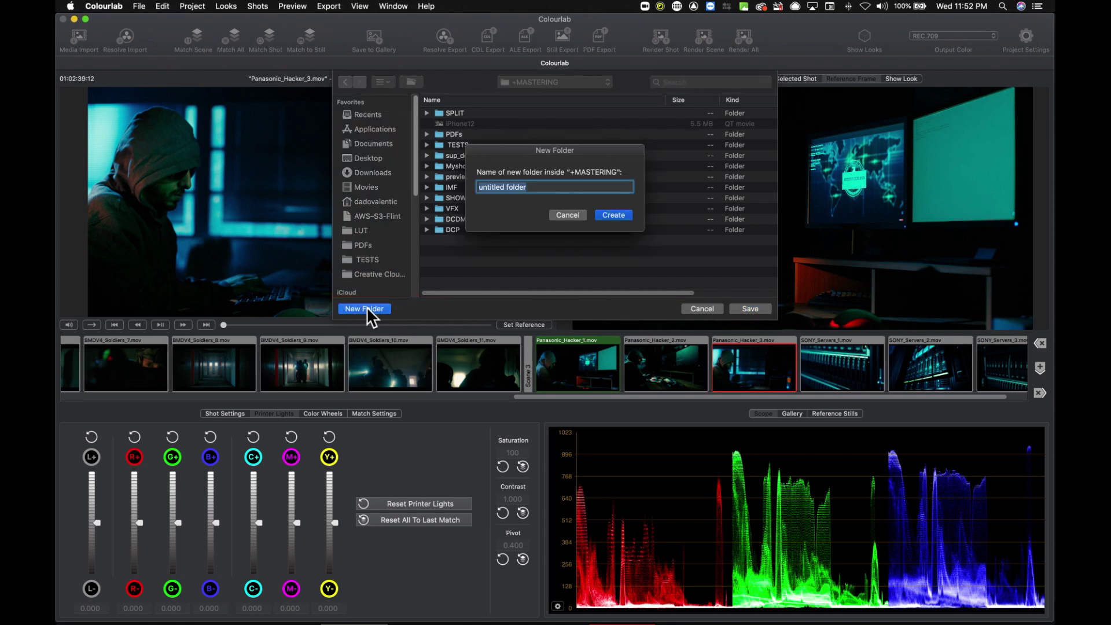
text(Dail)
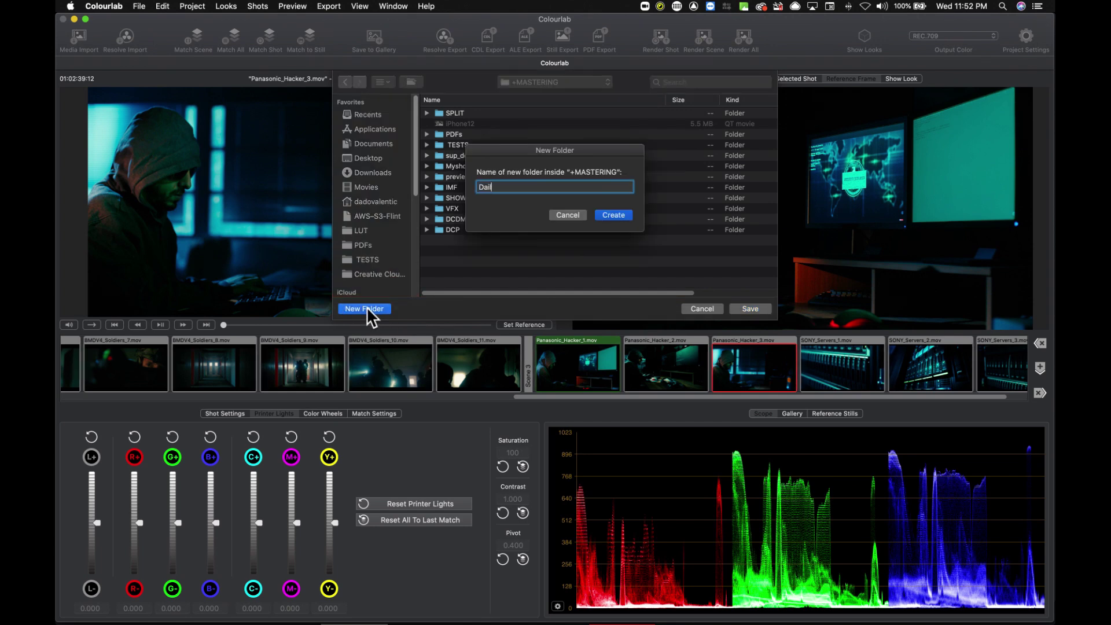
text(ies)
key(Return)
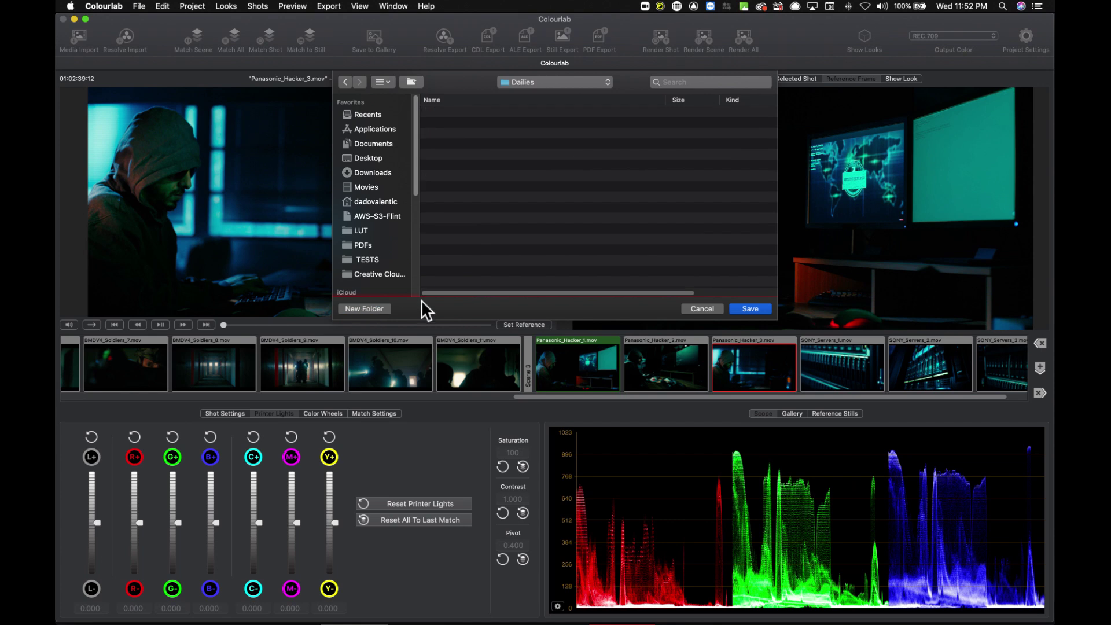
click(757, 313)
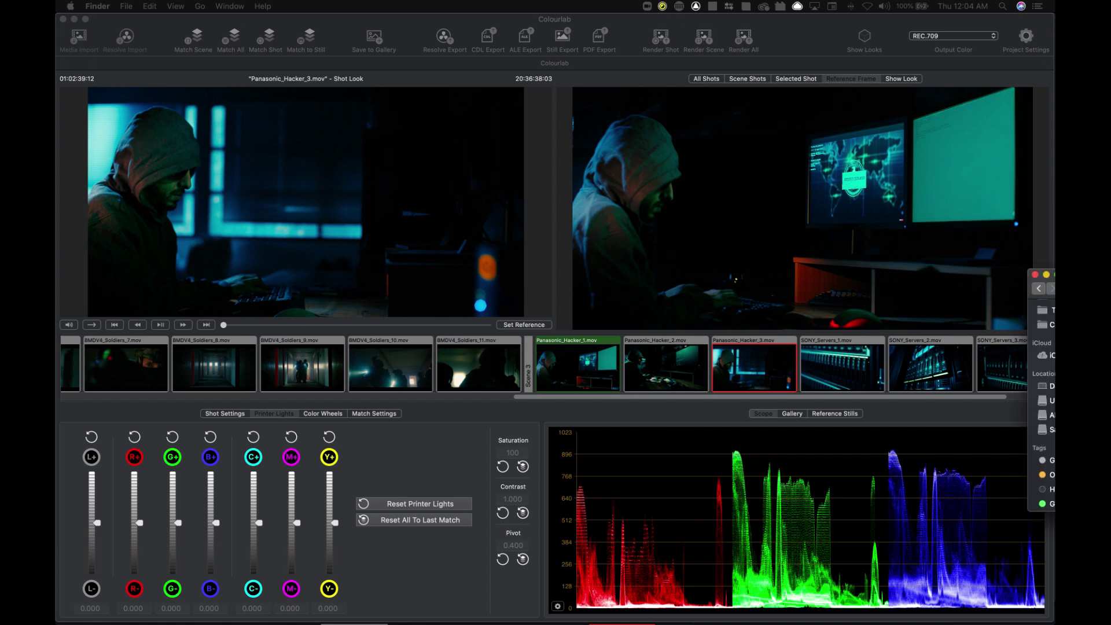
Step: Open BMD_Buildings_1_CLAi.mov from the rendered Dailies folder
click(1036, 277)
drag(707, 169, 620, 173)
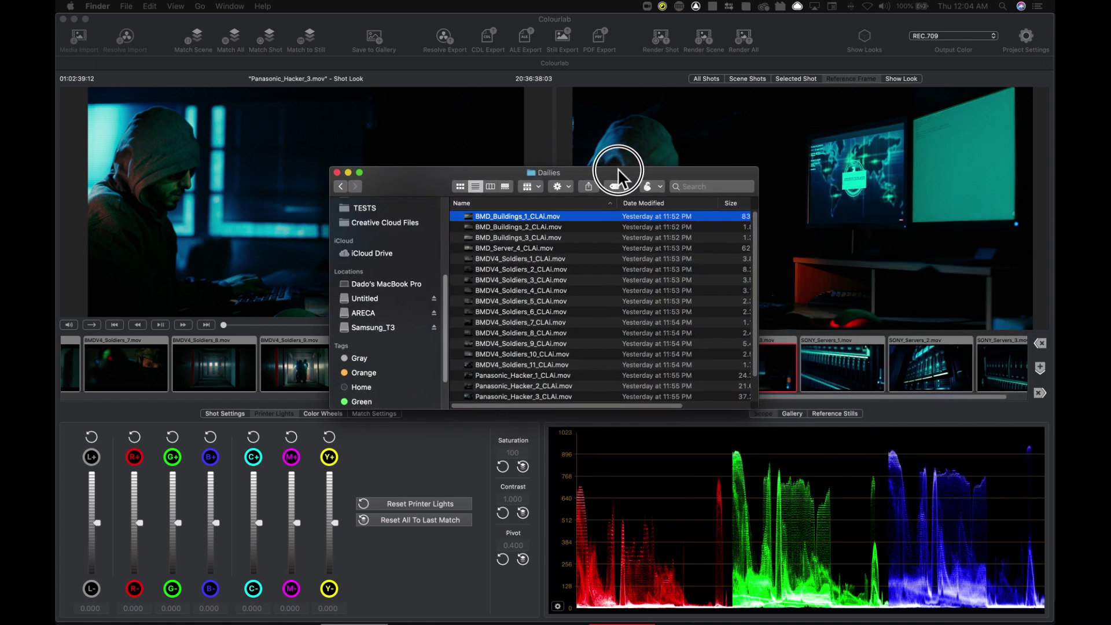
double_click(467, 217)
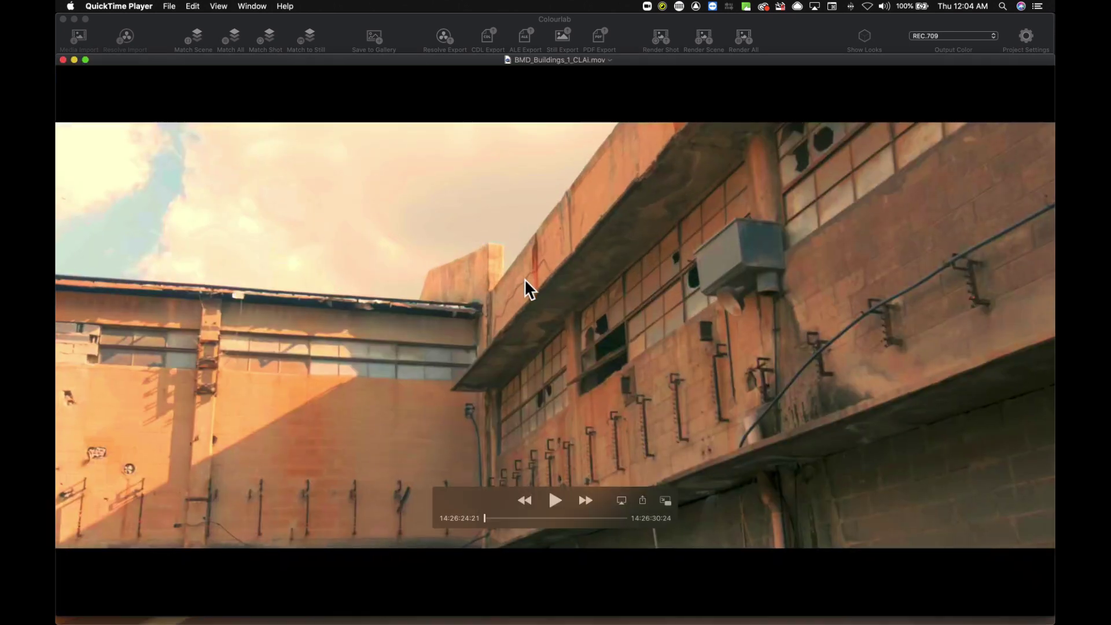
Step: Verify in the Movie Inspector that BMD_Buildings_1_CLAi.mov is HEVC 1920 x 1080 HDR10, then close it
mouse_move(490, 518)
mouse_down()
mouse_move(606, 520)
mouse_move(482, 522)
mouse_up()
key(super+i)
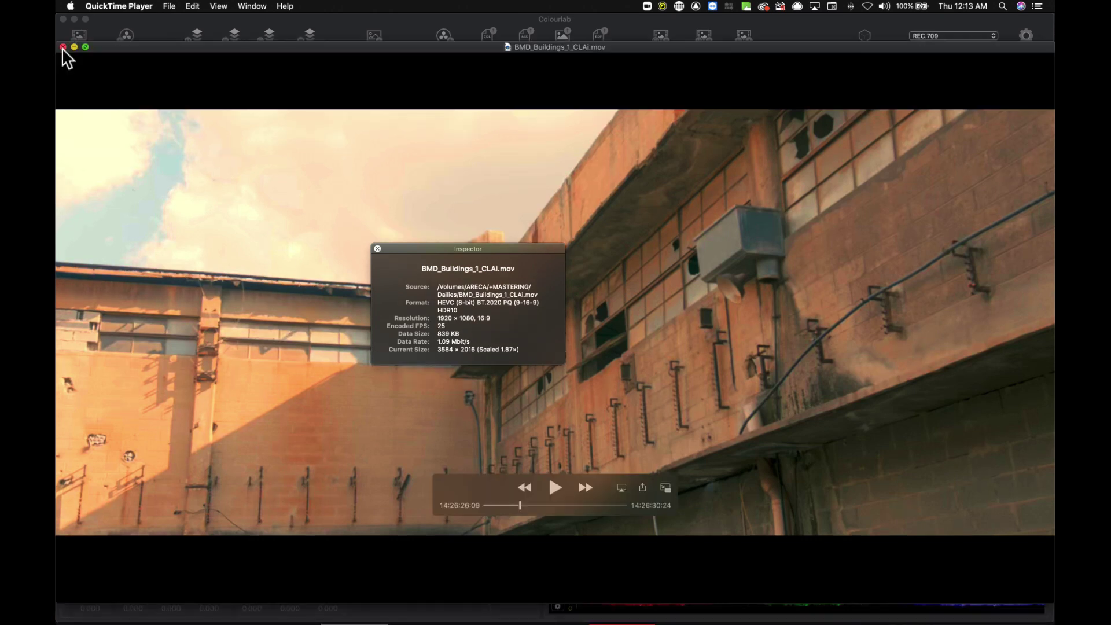
click(63, 46)
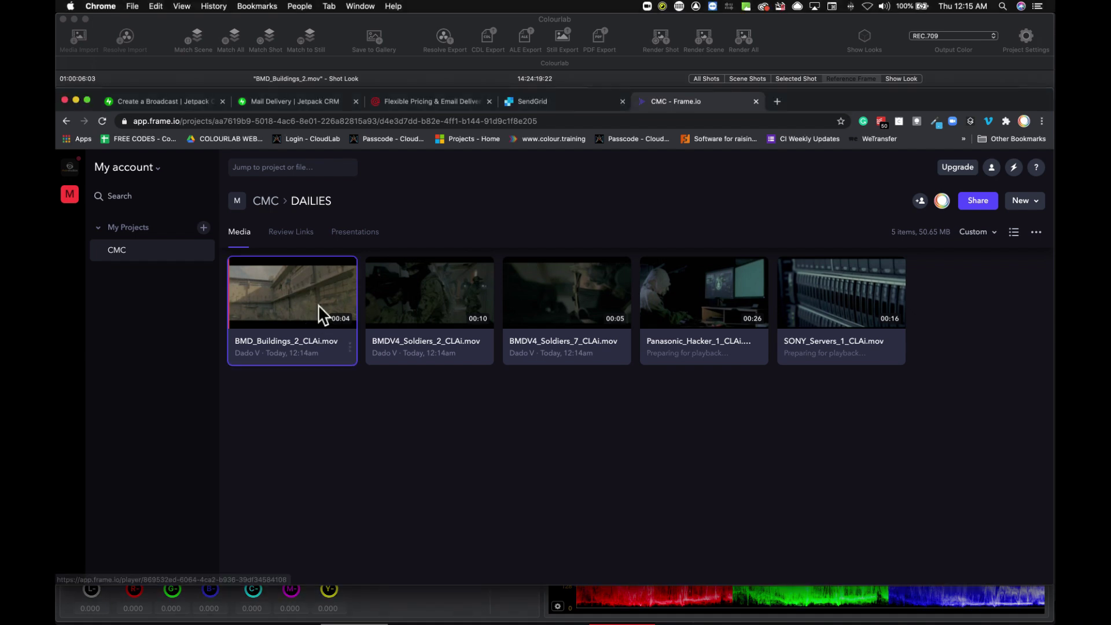
Step: Play BMD_Buildings_2_CLAi.mov from Frame.io's CMC > DAILIES folder
click(317, 312)
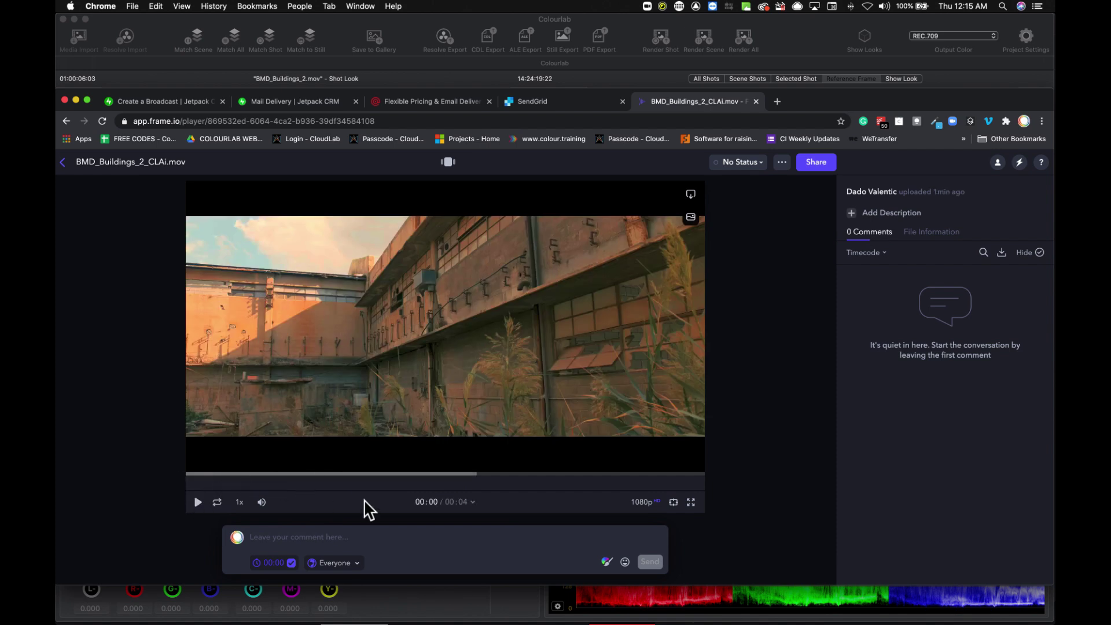
click(198, 503)
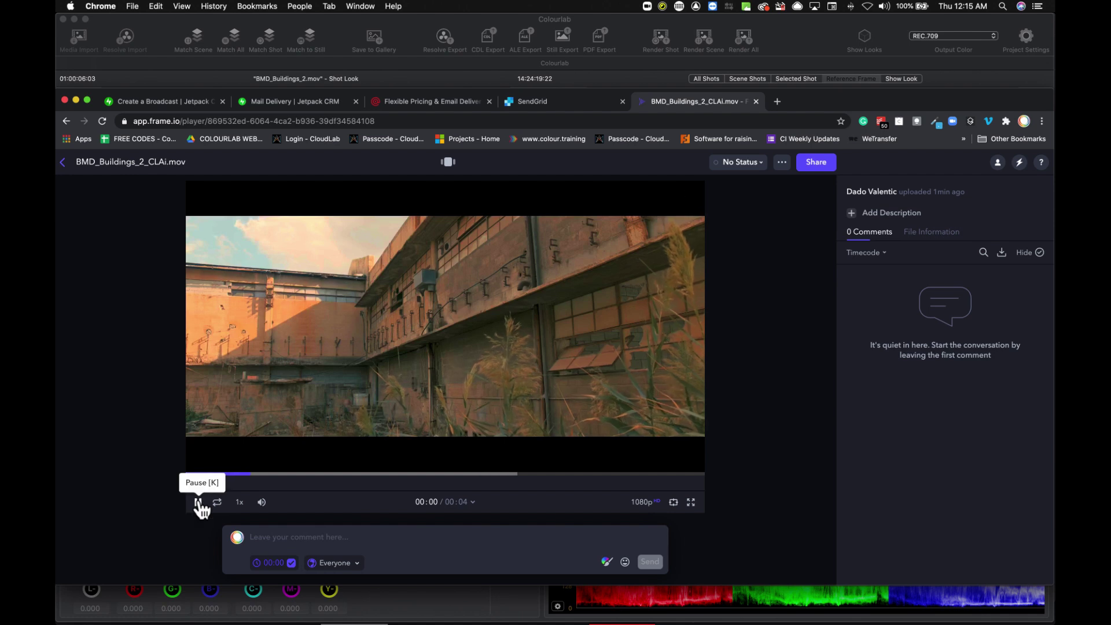